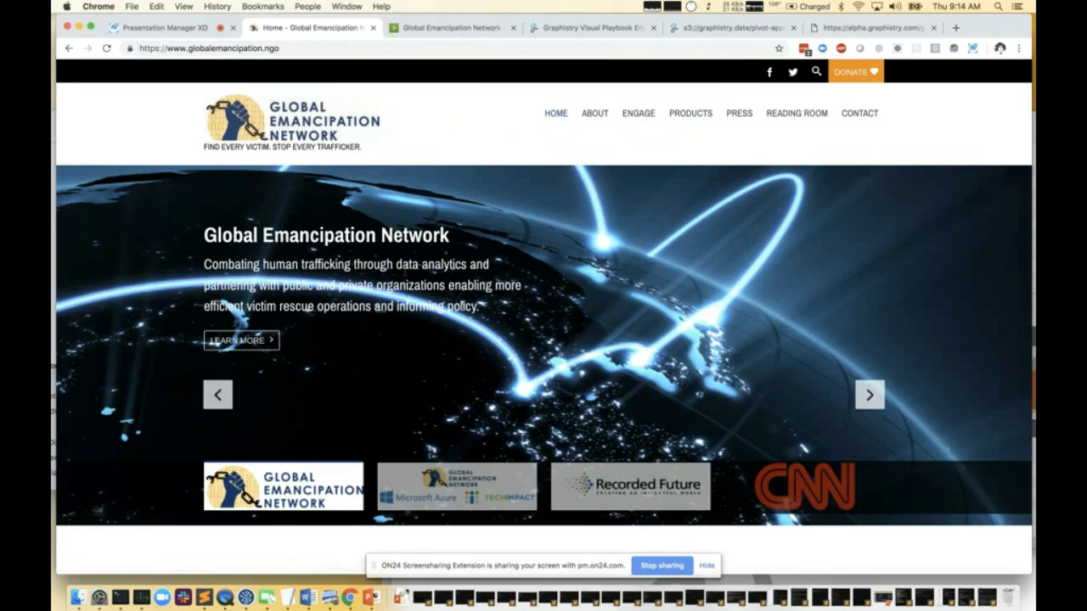
pyautogui.click(436, 28)
pyautogui.scroll(-1, 420, 306)
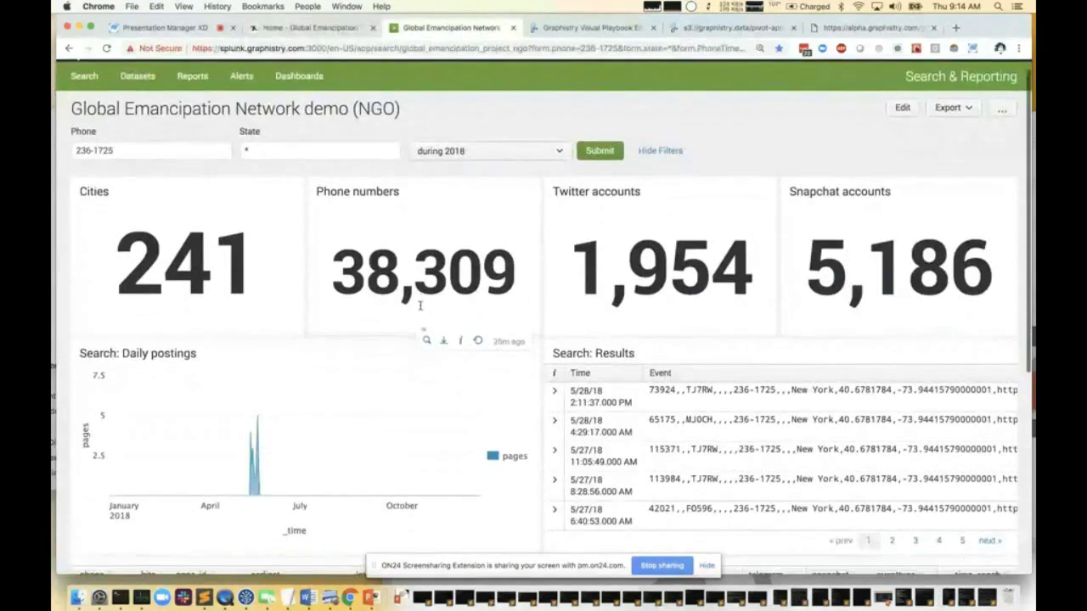
pyautogui.scroll(1, 420, 306)
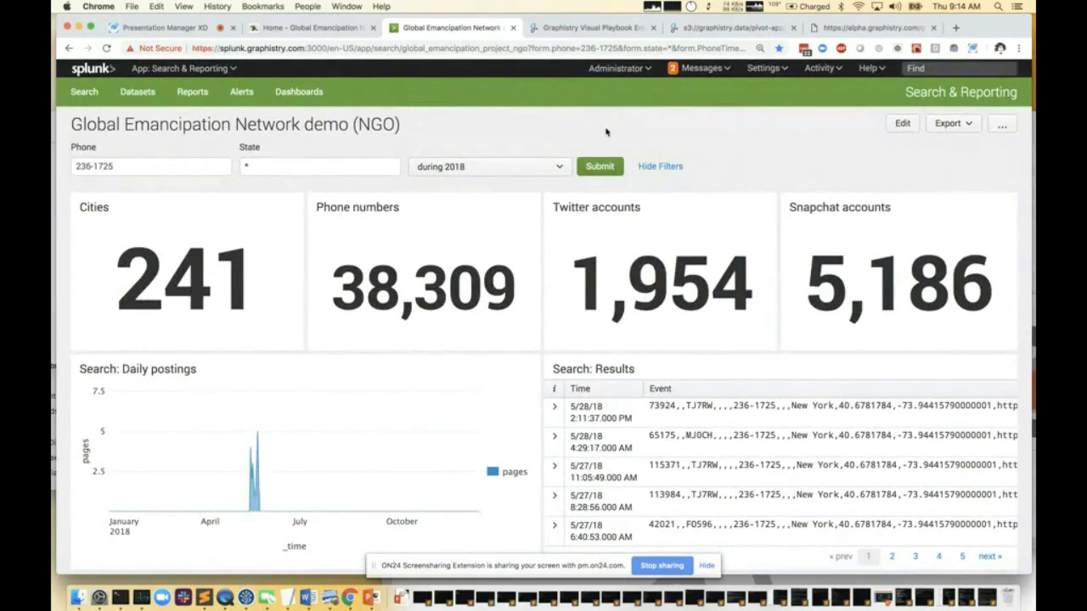
pyautogui.scroll(-5, 428, 270)
pyautogui.scroll(5, 428, 255)
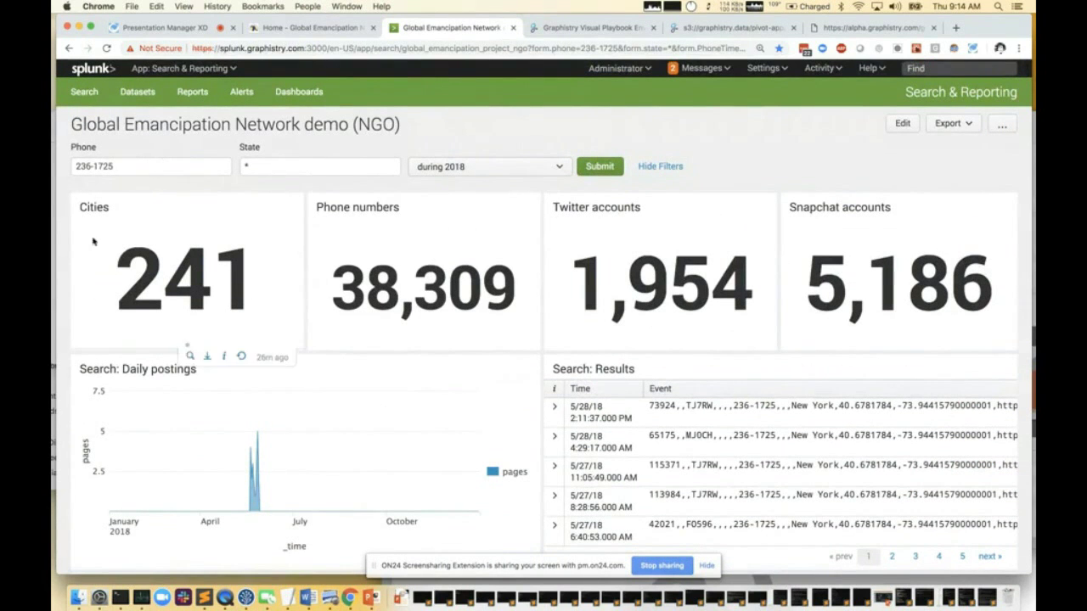
pyautogui.scroll(-1, 116, 182)
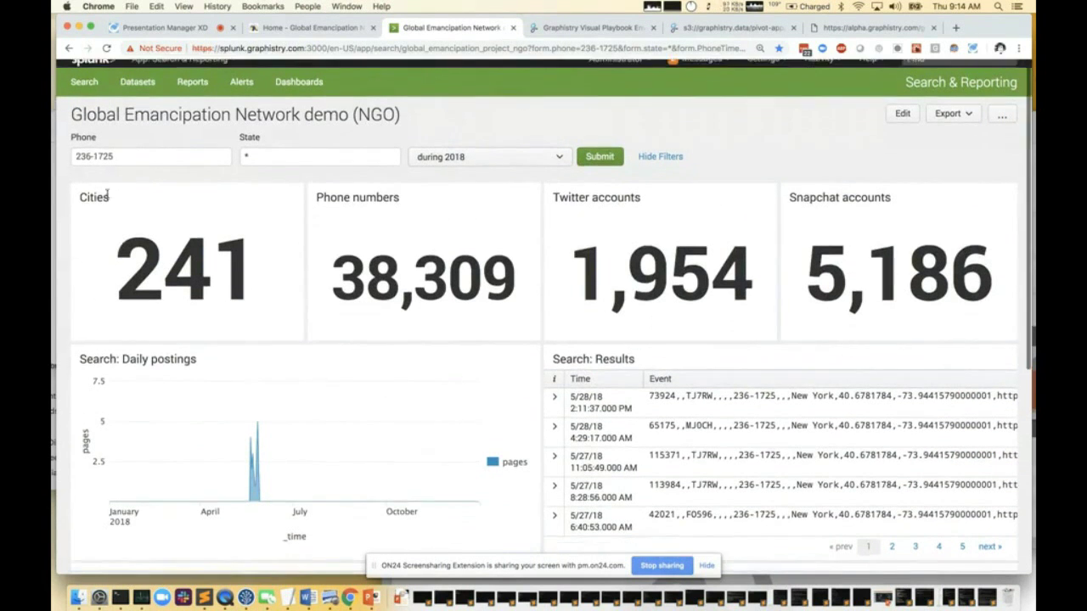
pyautogui.scroll(1, 119, 183)
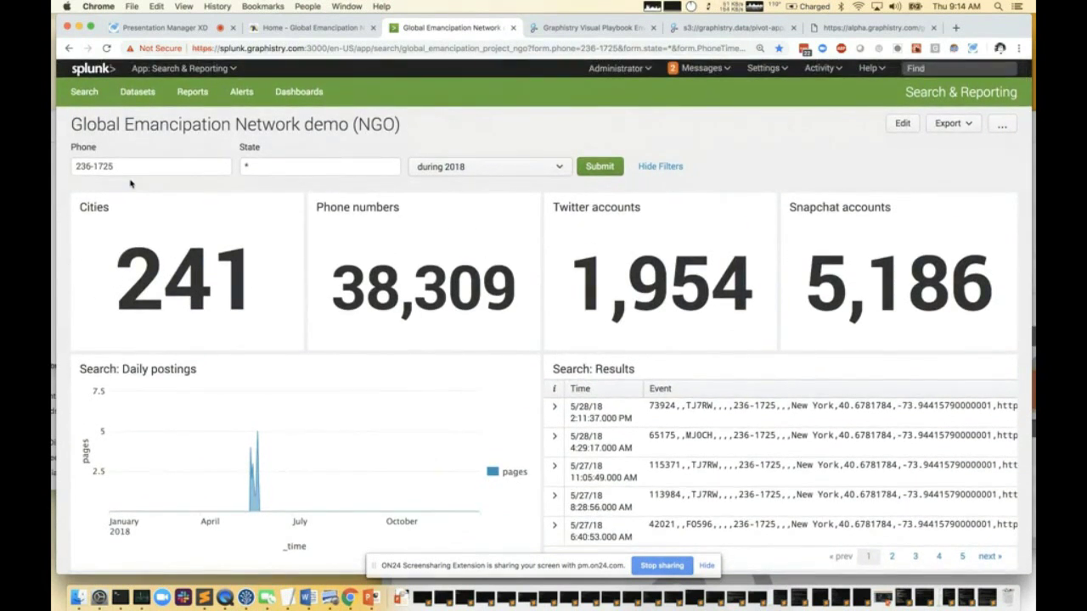
pyautogui.moveTo(131, 167); pyautogui.dragTo(73, 166)
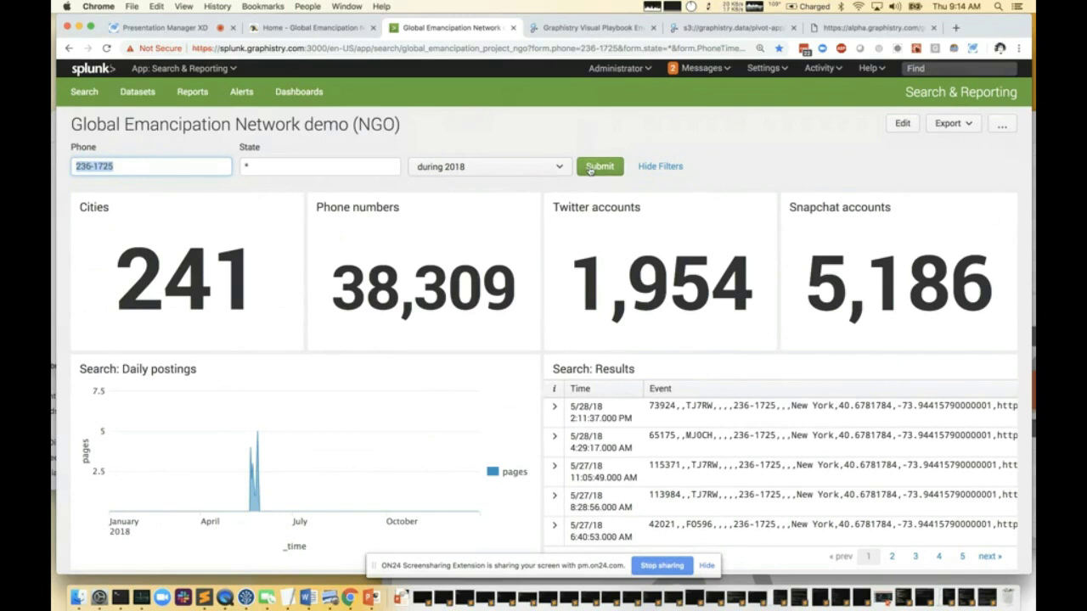
pyautogui.scroll(-5, 569, 180)
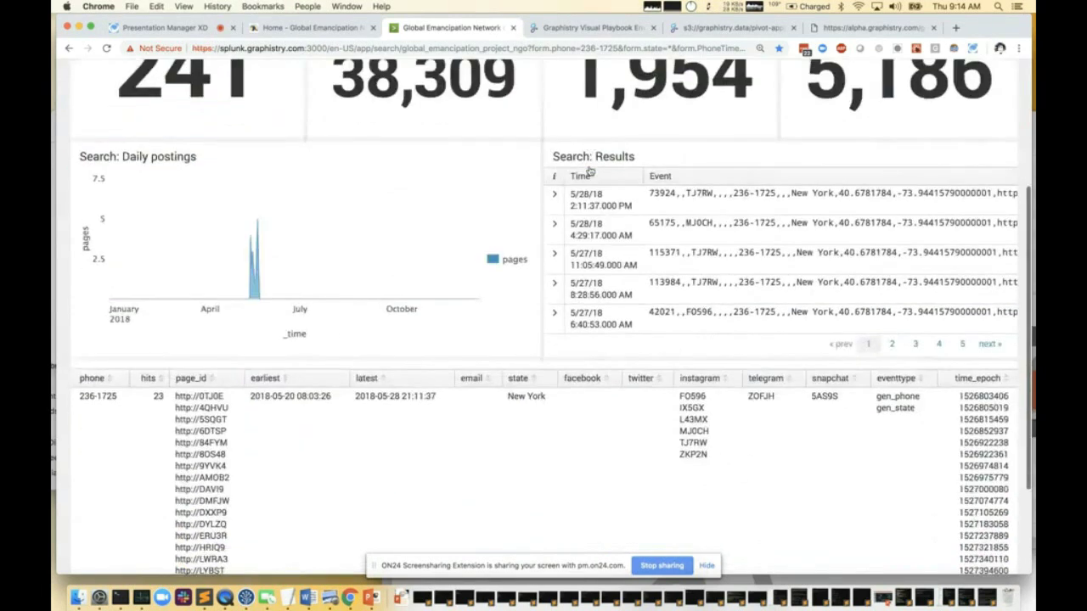
pyautogui.click(554, 185)
pyautogui.scroll(-1, 594, 212)
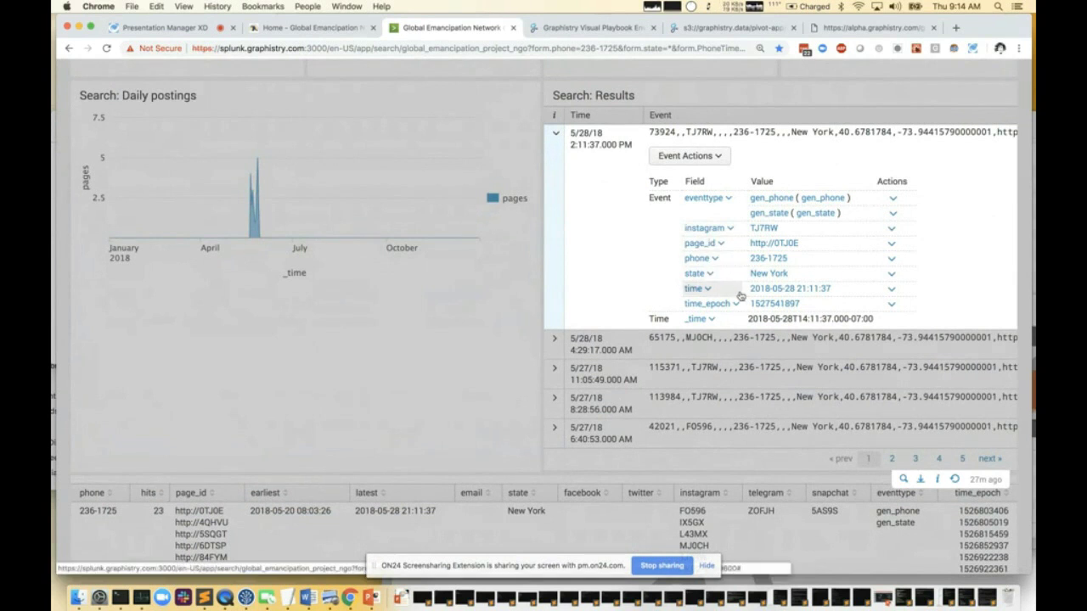
pyautogui.scroll(-2, 572, 307)
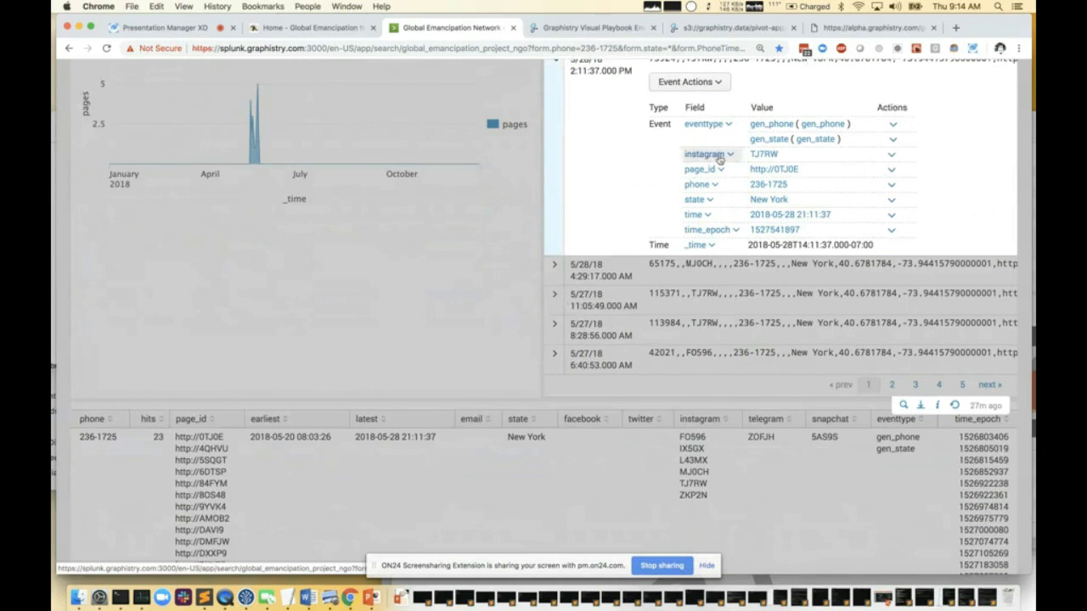
pyautogui.scroll(1, 709, 157)
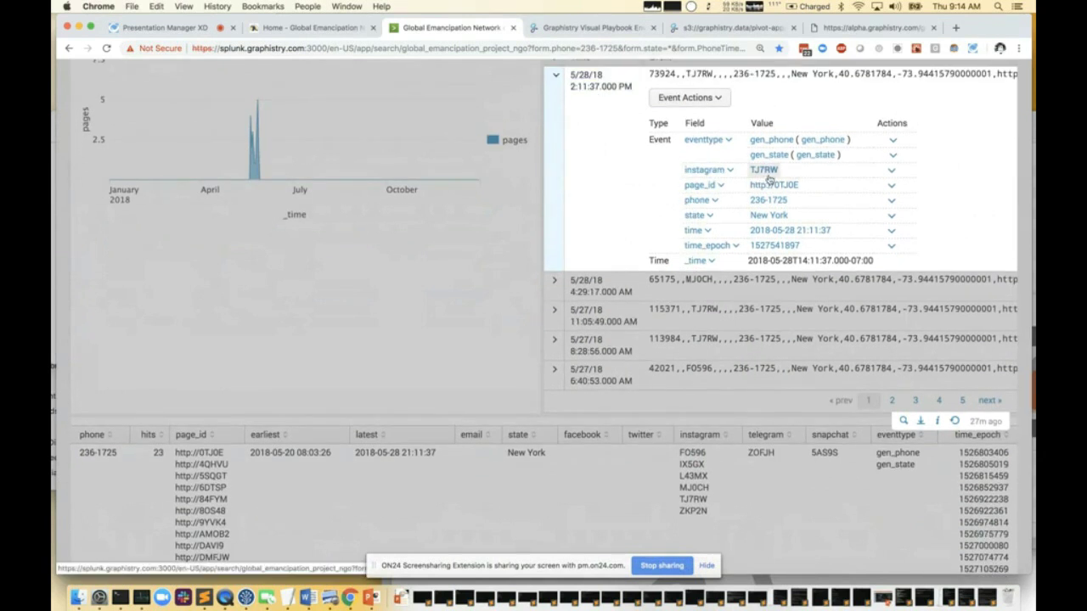
pyautogui.scroll(1, 774, 189)
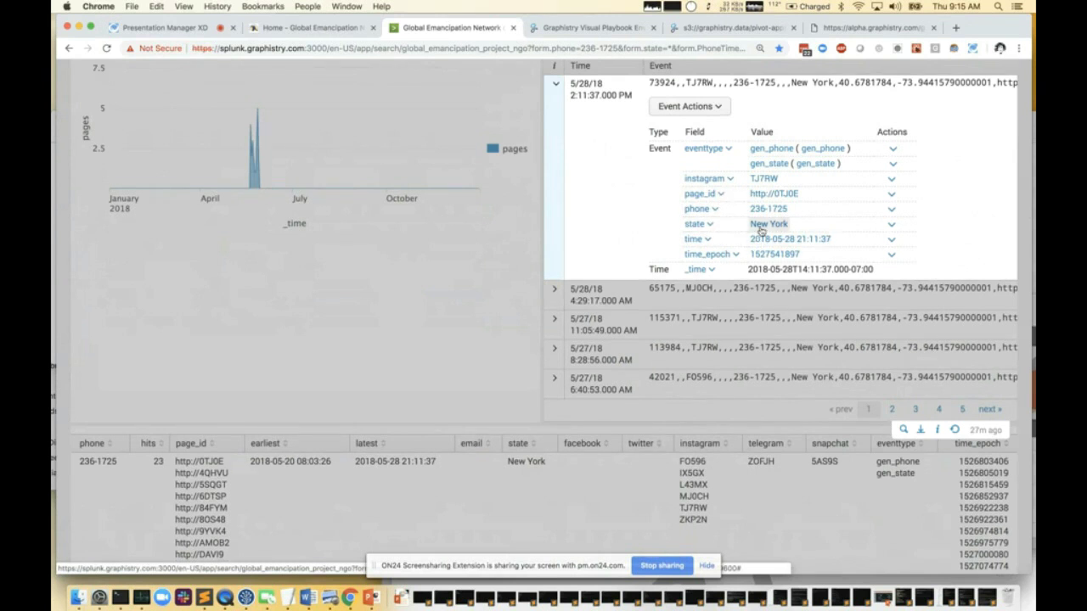
pyautogui.scroll(-1, 567, 238)
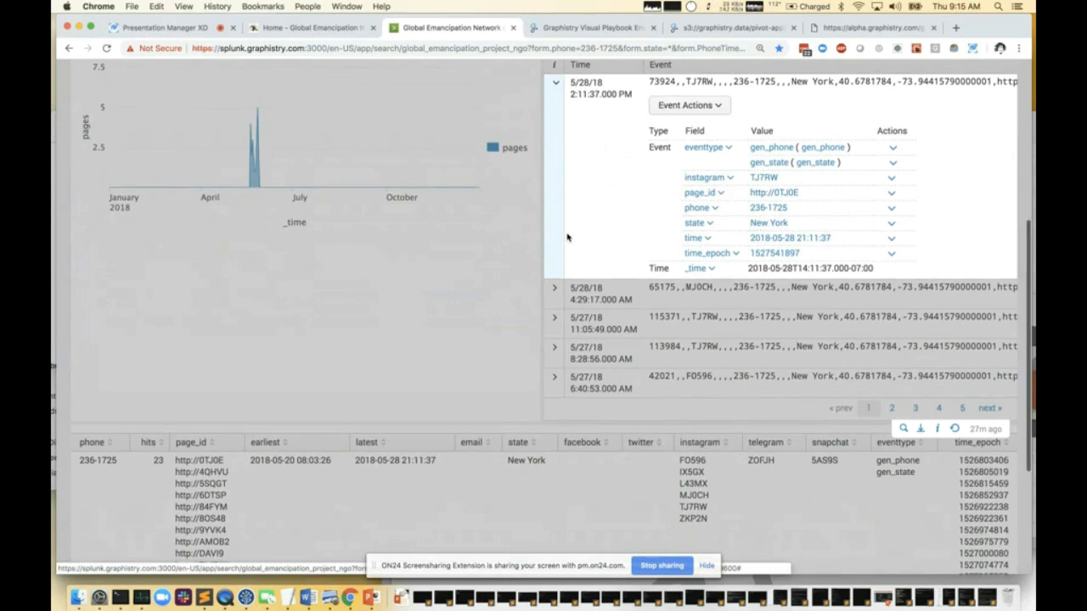
pyautogui.scroll(8, 567, 237)
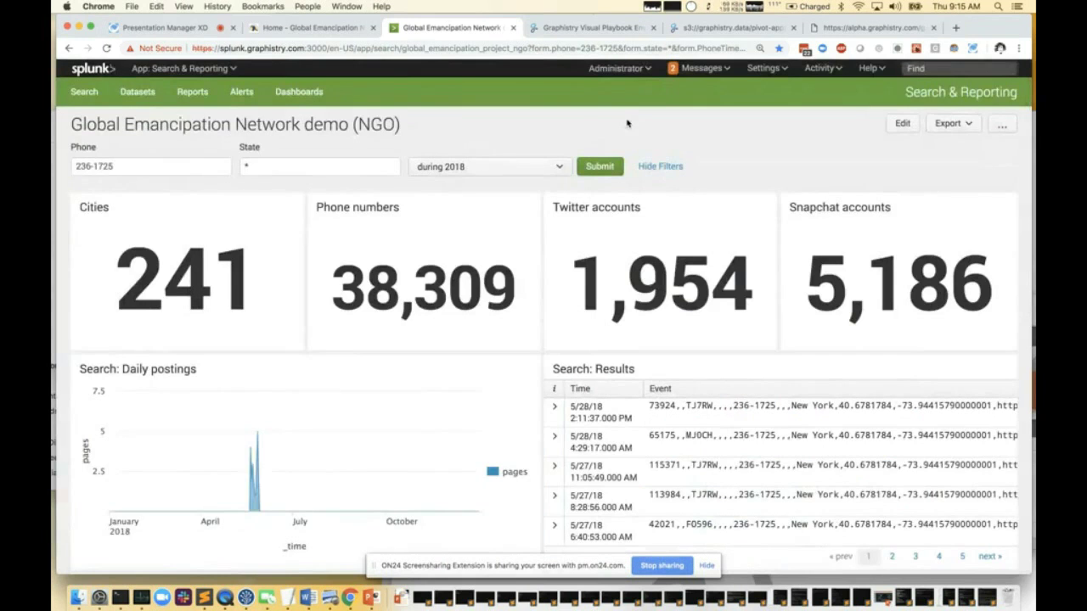
pyautogui.scroll(-7, 618, 178)
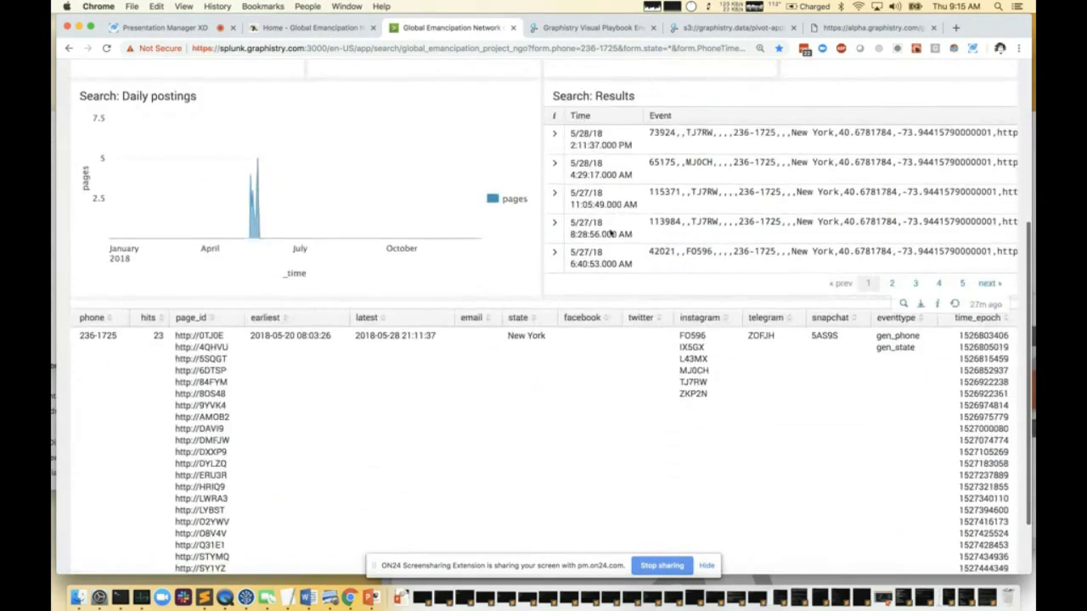
pyautogui.scroll(-2, 610, 233)
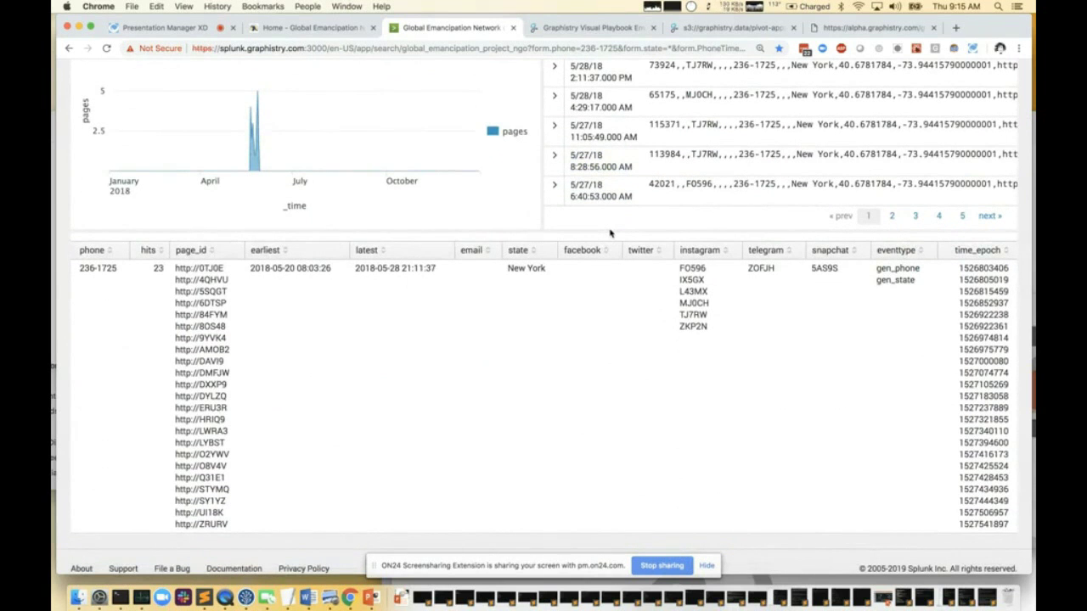
pyautogui.scroll(10, 610, 233)
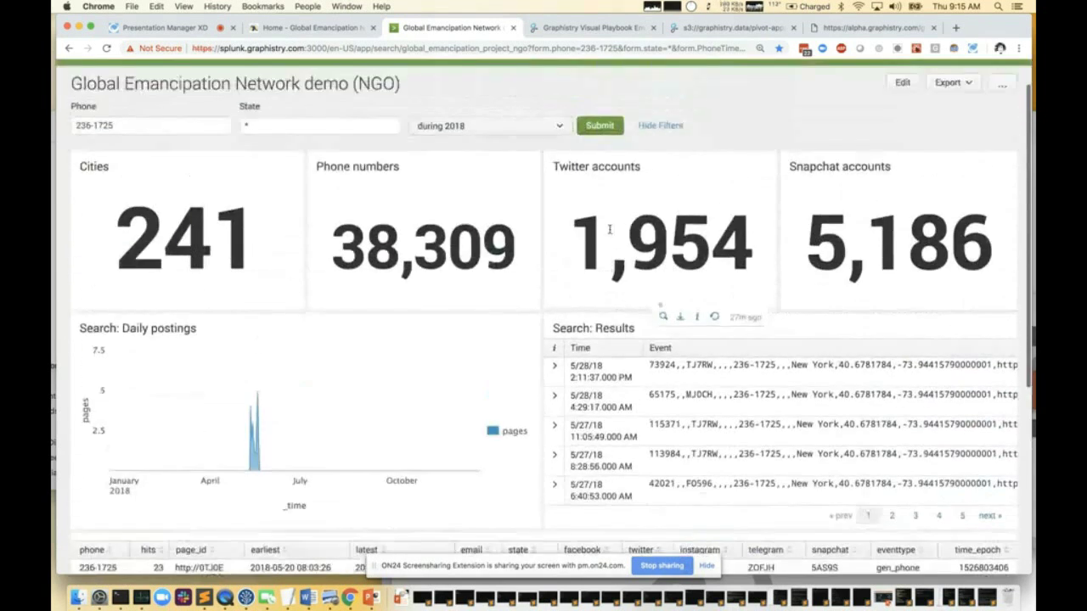
pyautogui.scroll(-3, 586, 293)
pyautogui.scroll(2, 577, 297)
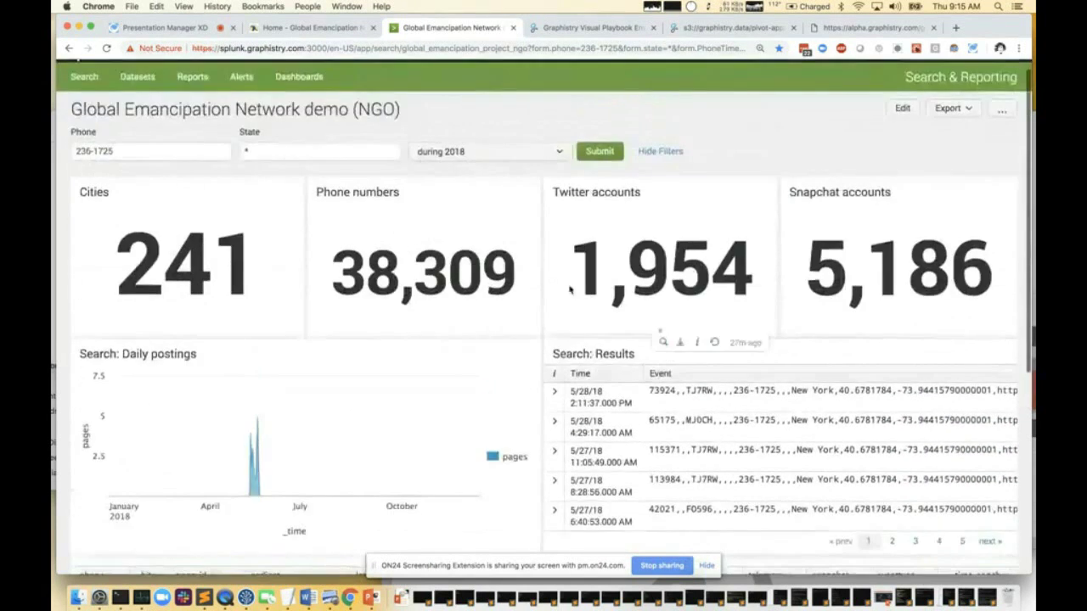
pyautogui.scroll(-9, 517, 332)
pyautogui.scroll(1, 290, 245)
pyautogui.scroll(1, 255, 280)
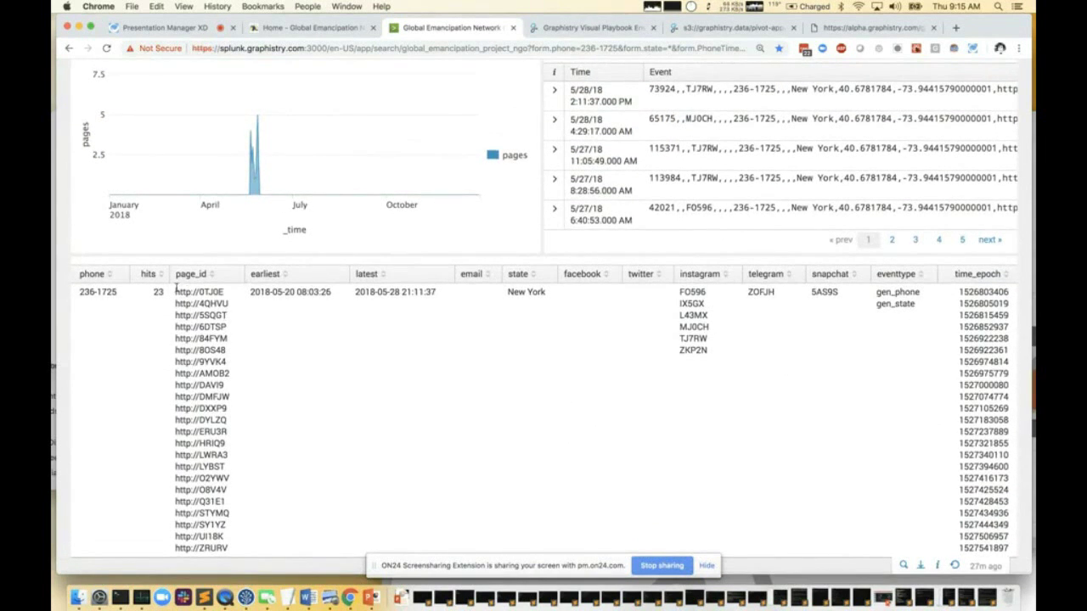
pyautogui.scroll(-1, 192, 513)
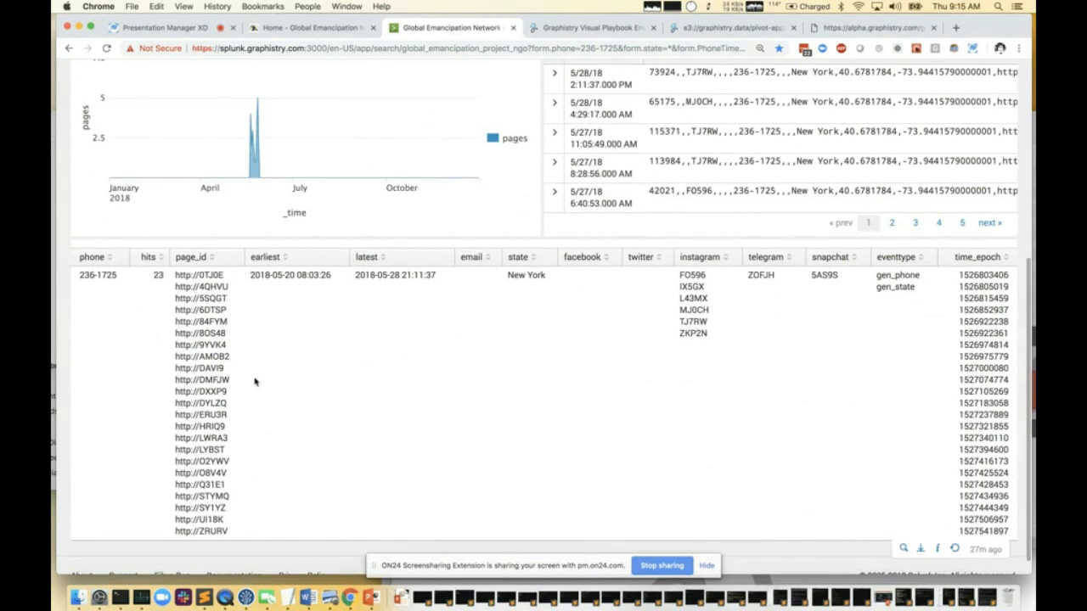
pyautogui.scroll(4, 290, 281)
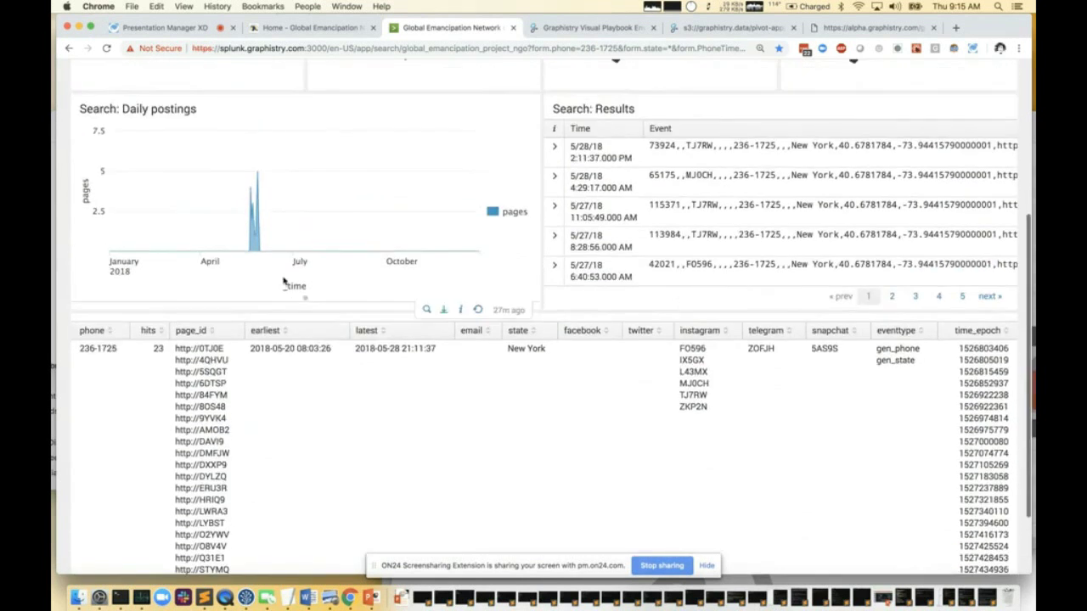
pyautogui.moveTo(253, 245)
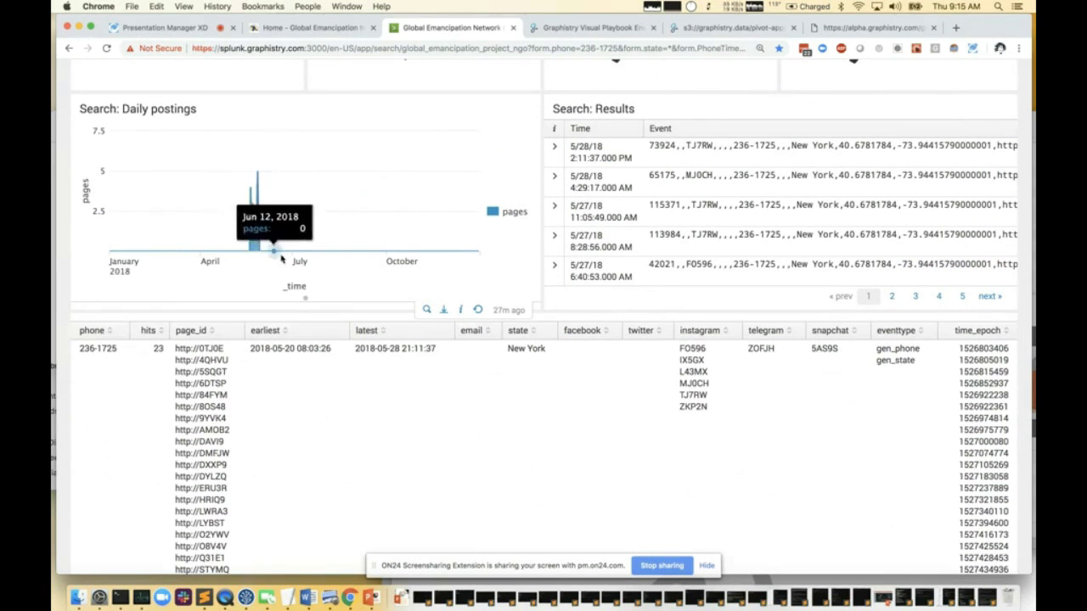
pyautogui.scroll(4, 230, 379)
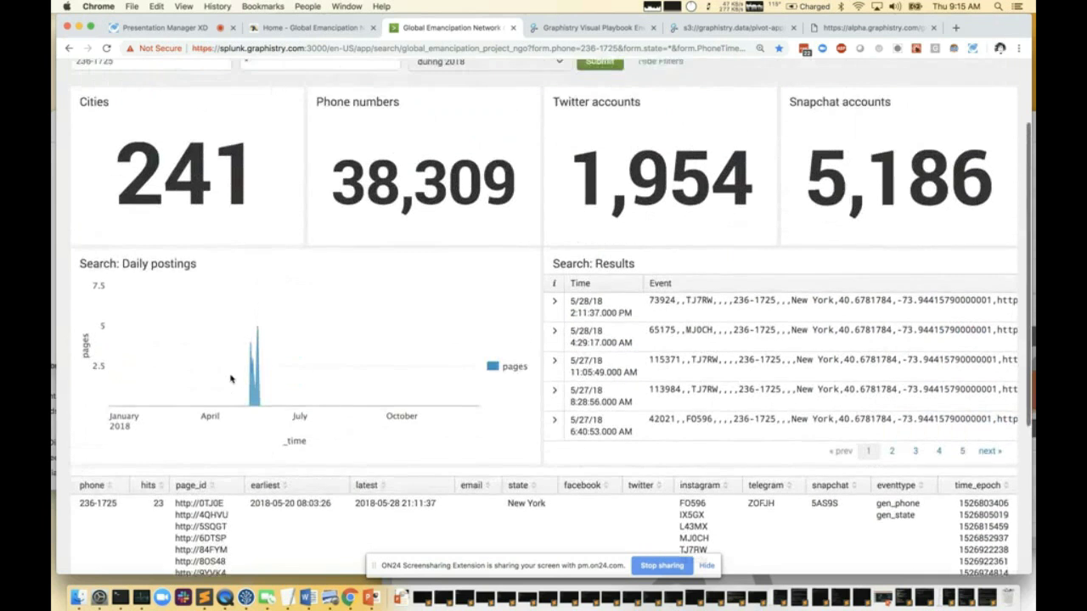
pyautogui.scroll(2, 230, 379)
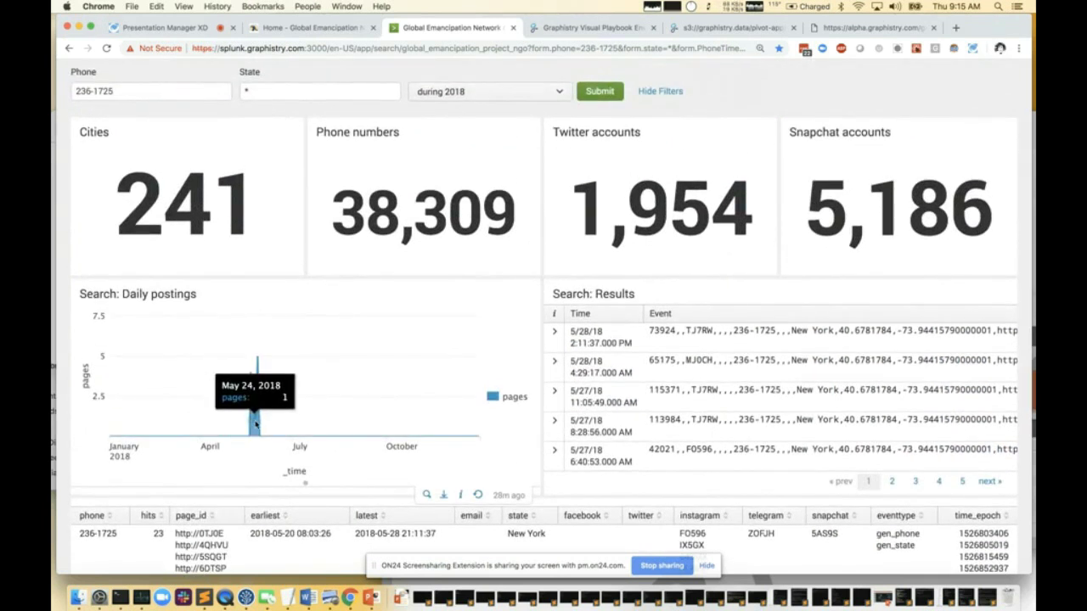
pyautogui.scroll(1, 251, 429)
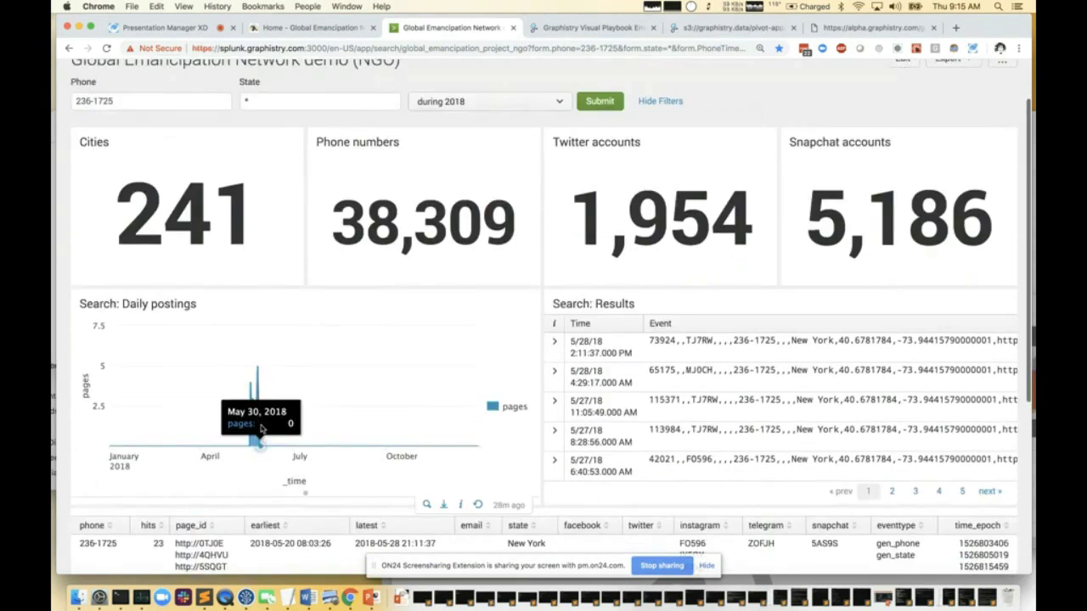
pyautogui.scroll(-3, 255, 429)
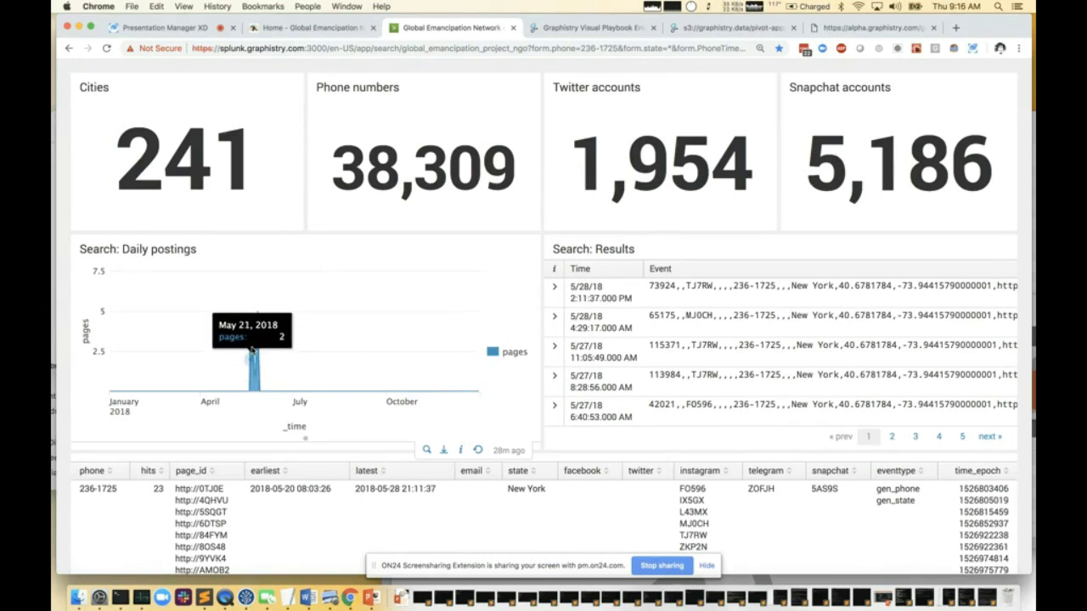
pyautogui.scroll(-4, 252, 350)
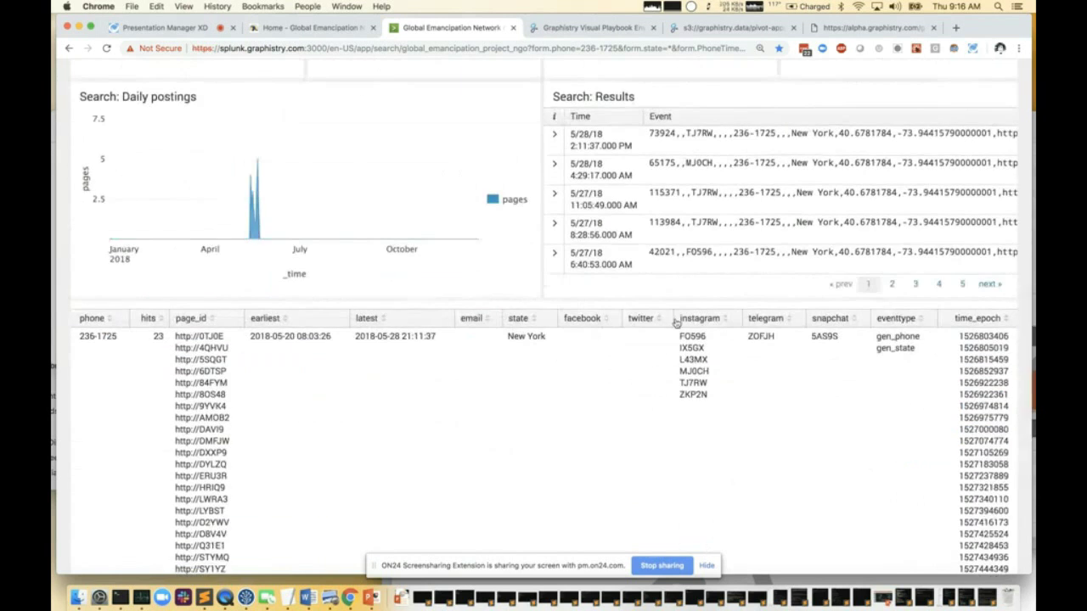
pyautogui.scroll(4, 696, 347)
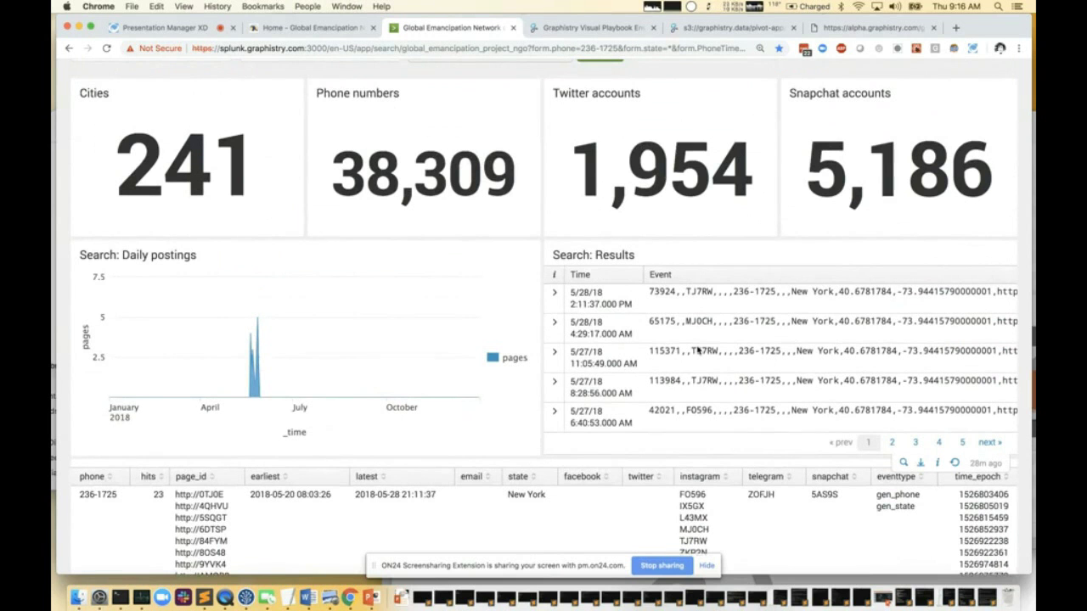
pyautogui.scroll(1, 698, 360)
pyautogui.scroll(-5, 697, 344)
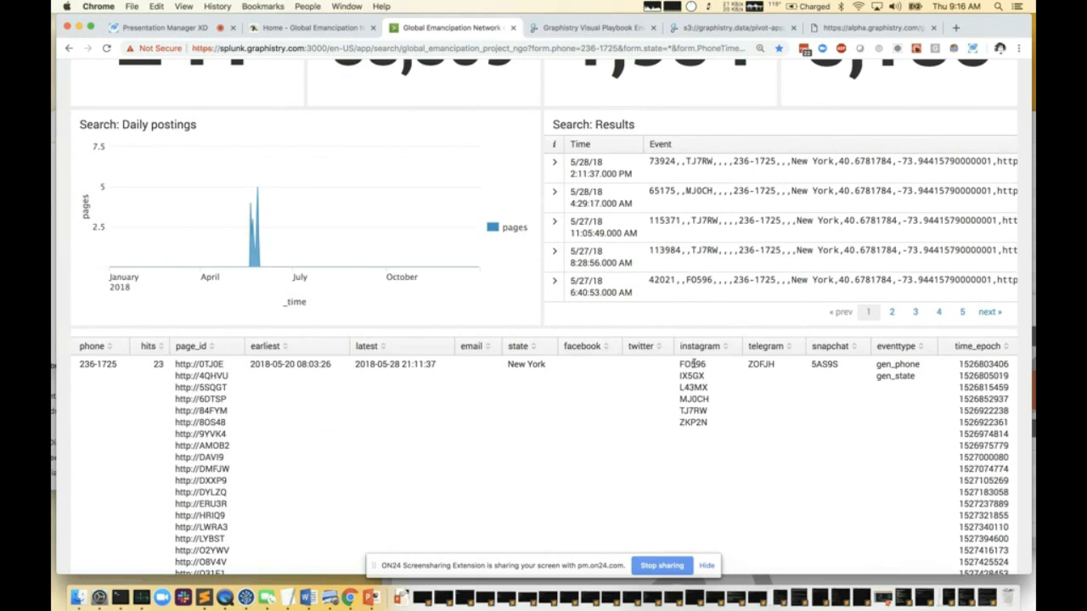
# Select FO596 in the instagram column of the linked-accounts table
pyautogui.doubleClick(697, 365)
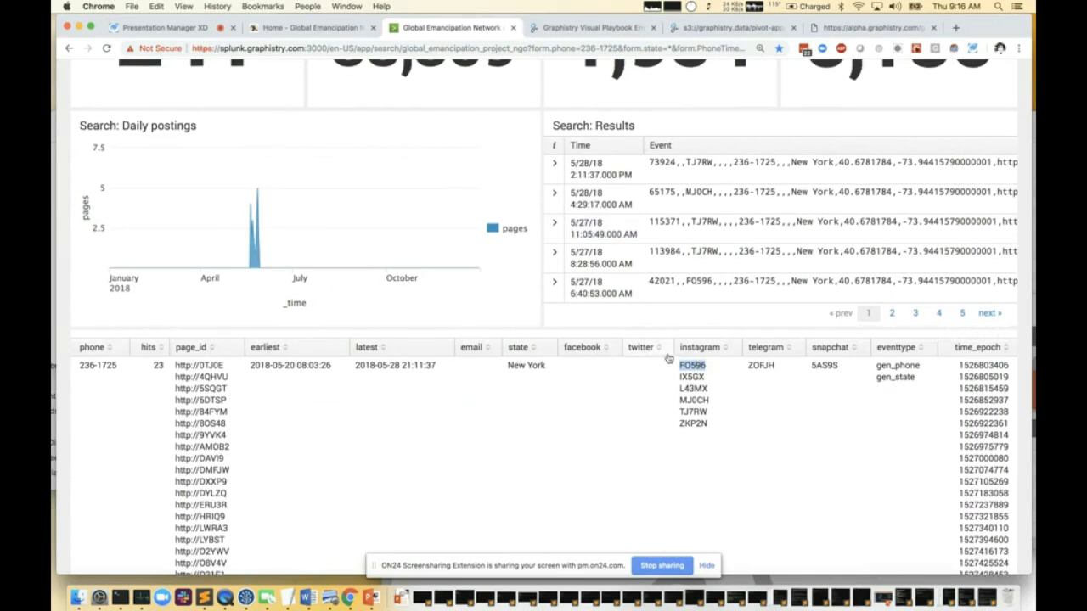
pyautogui.scroll(3, 671, 361)
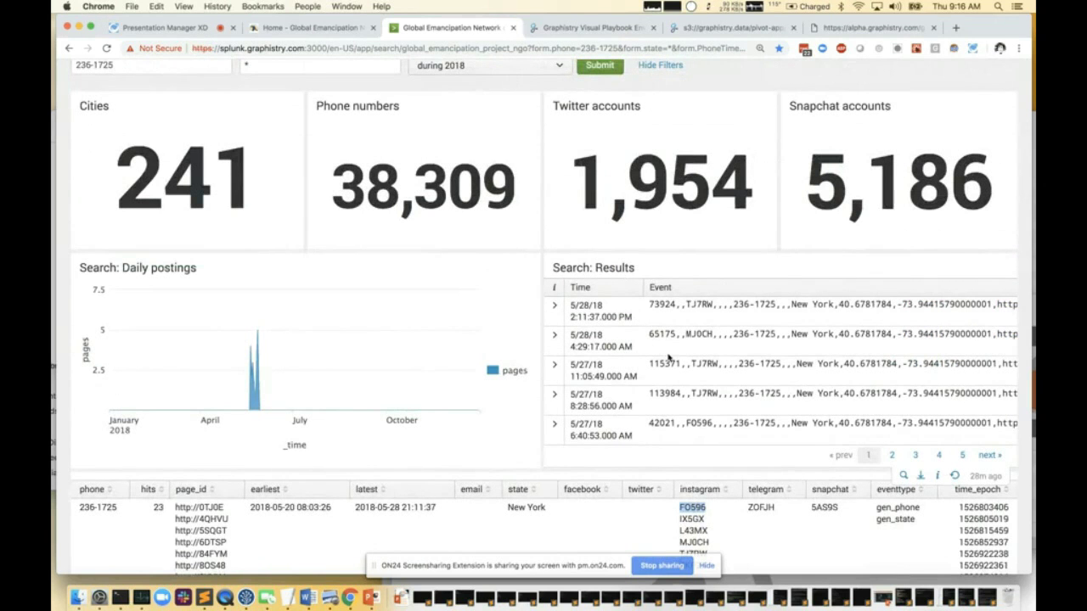
pyautogui.scroll(-2, 668, 357)
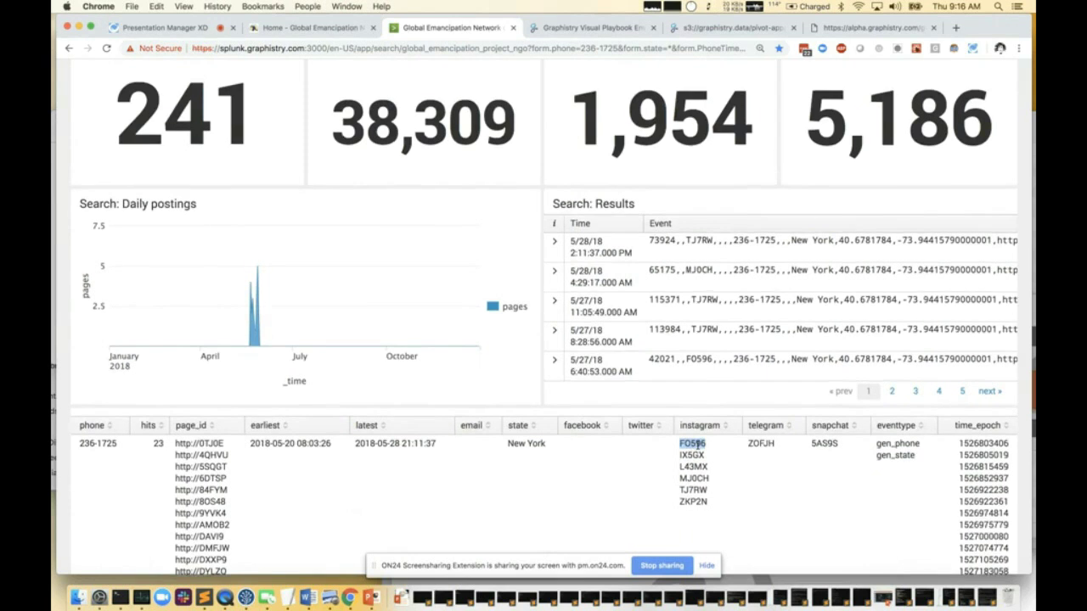
pyautogui.scroll(3, 697, 444)
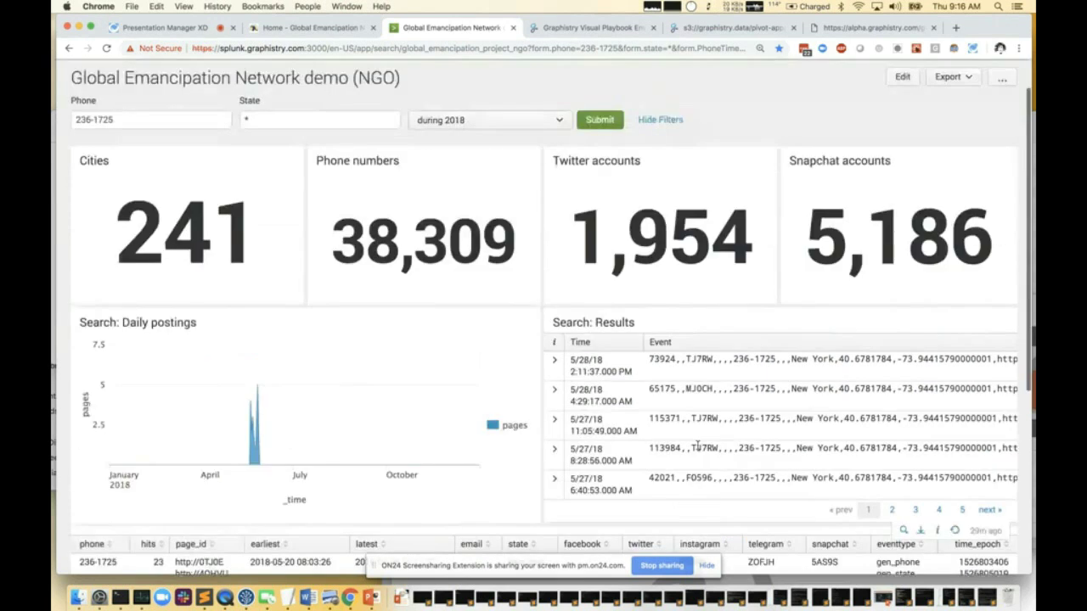
# Expand the newest posting's event, list its Event Actions, and bring up the Graphistry graph
pyautogui.click(564, 379)
pyautogui.scroll(-2, 564, 380)
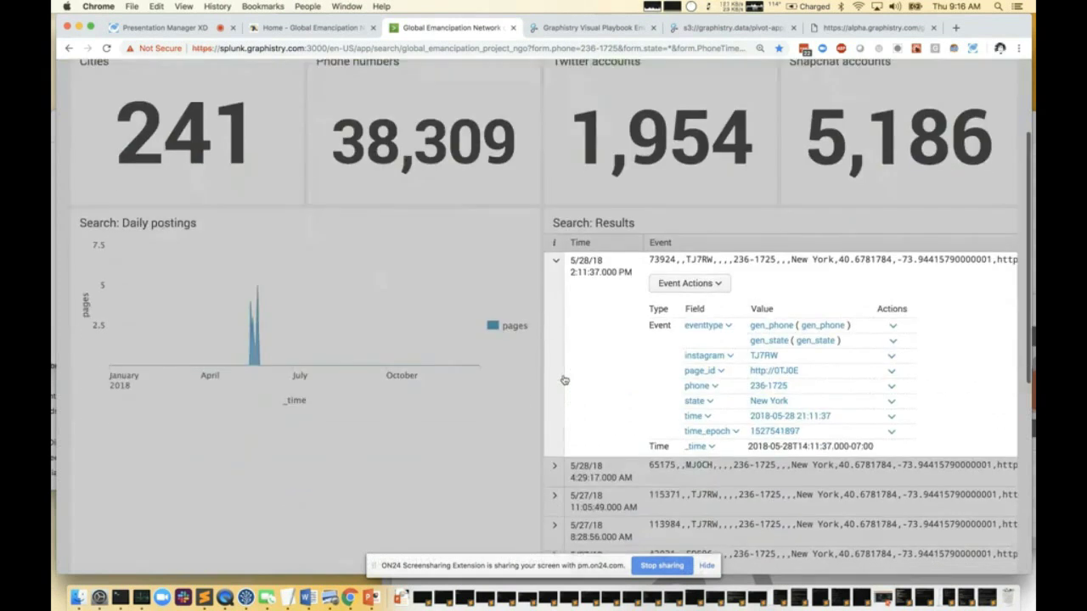
pyautogui.click(722, 282)
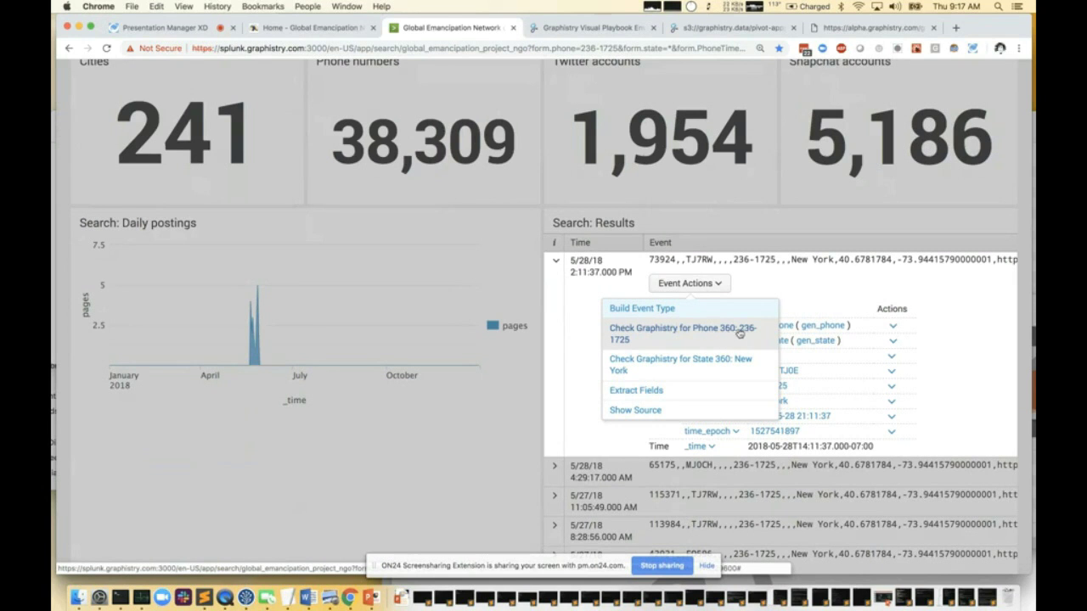
pyautogui.click(605, 31)
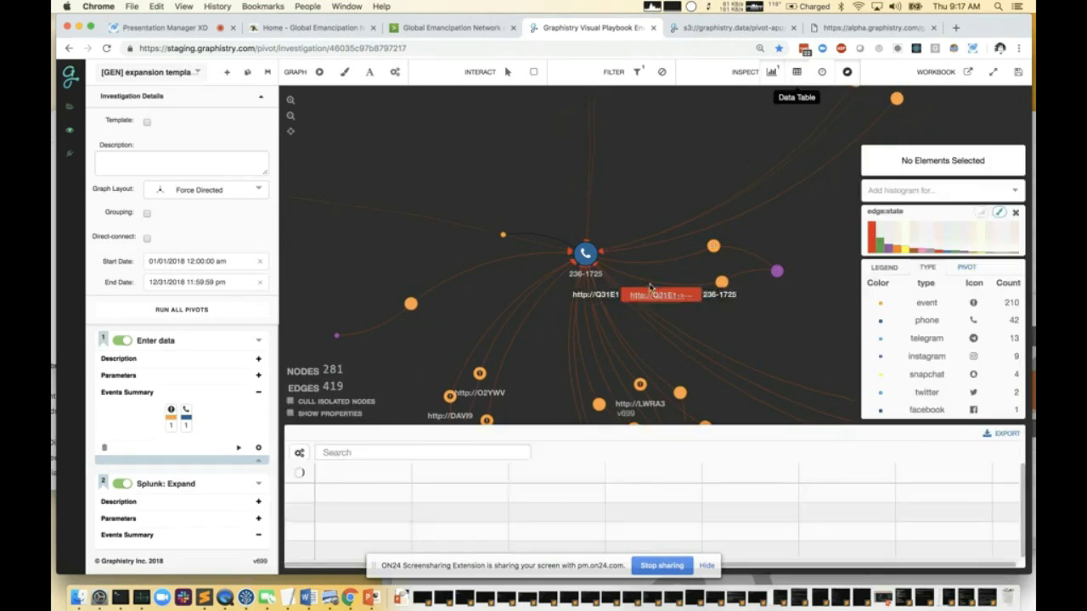
pyautogui.moveTo(561, 424); pyautogui.dragTo(603, 208)
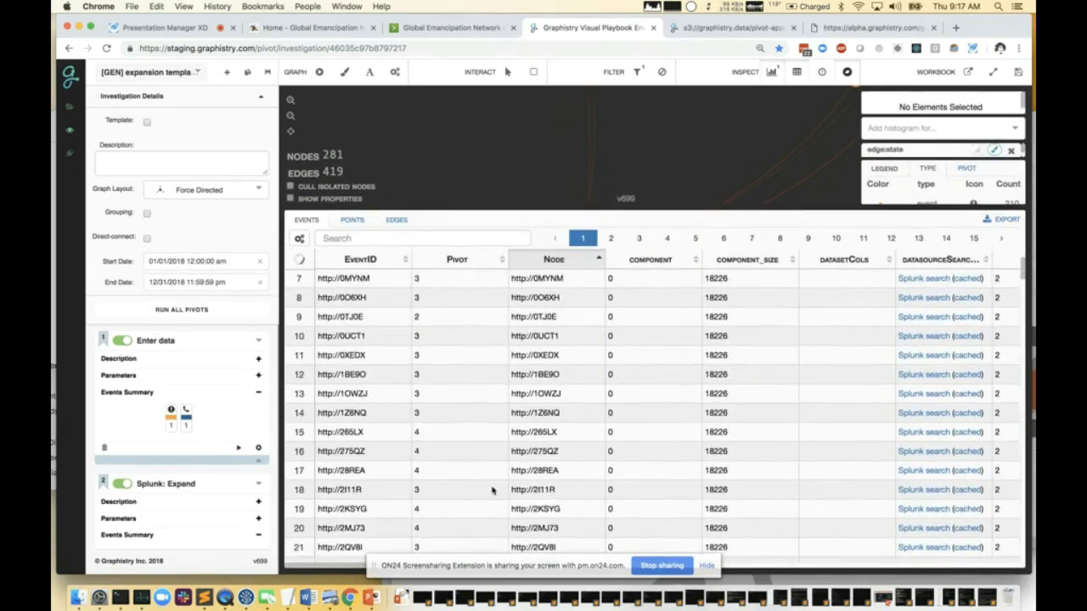
pyautogui.scroll(-5, 492, 490)
pyautogui.scroll(-15, 492, 490)
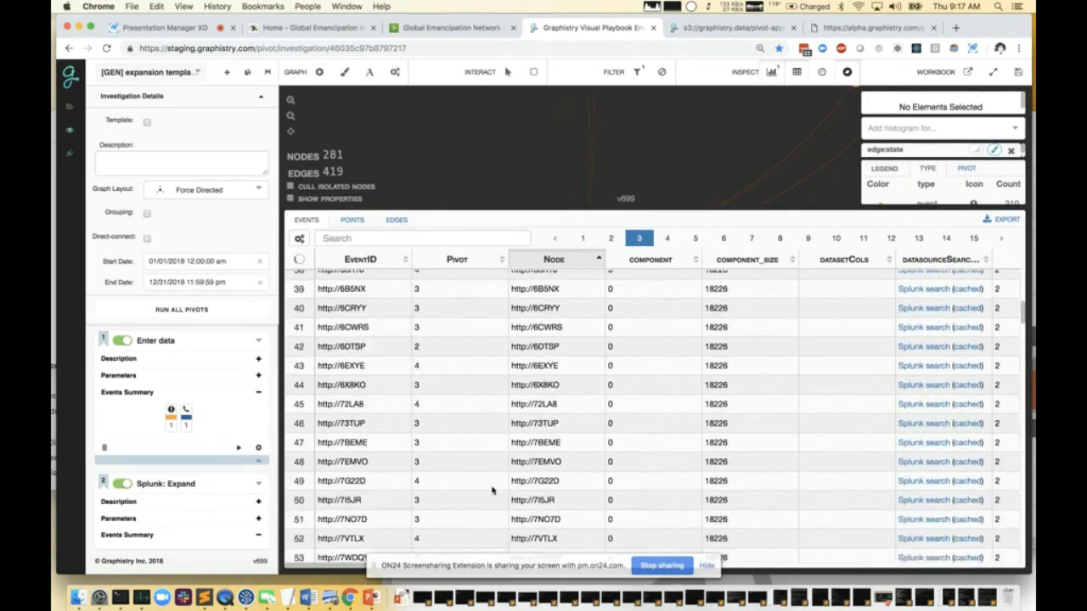
pyautogui.scroll(-1, 492, 490)
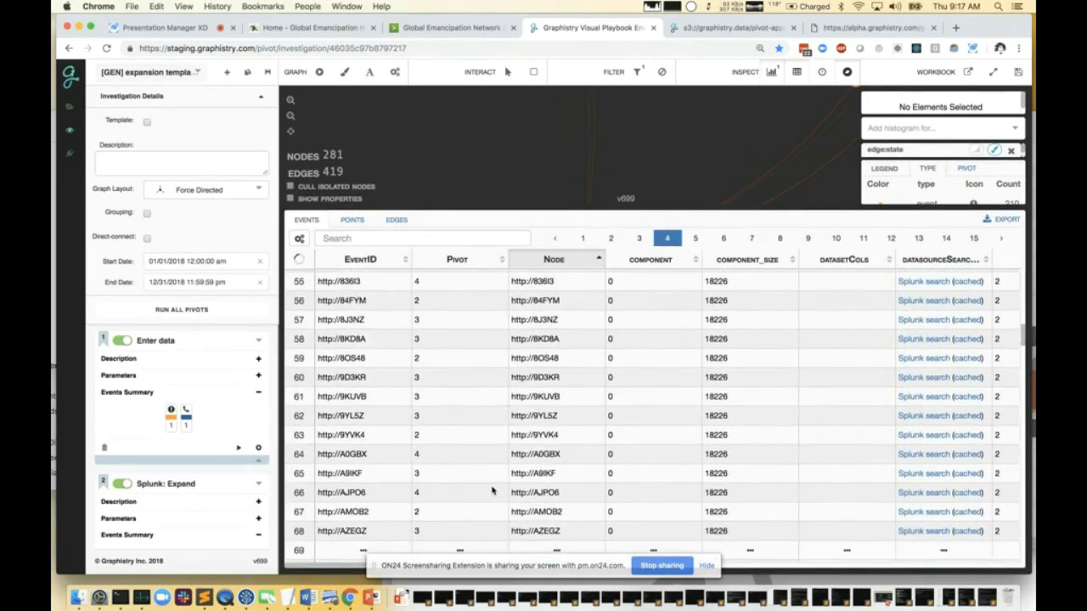
pyautogui.scroll(-15, 492, 490)
pyautogui.hscroll(3, 492, 490)
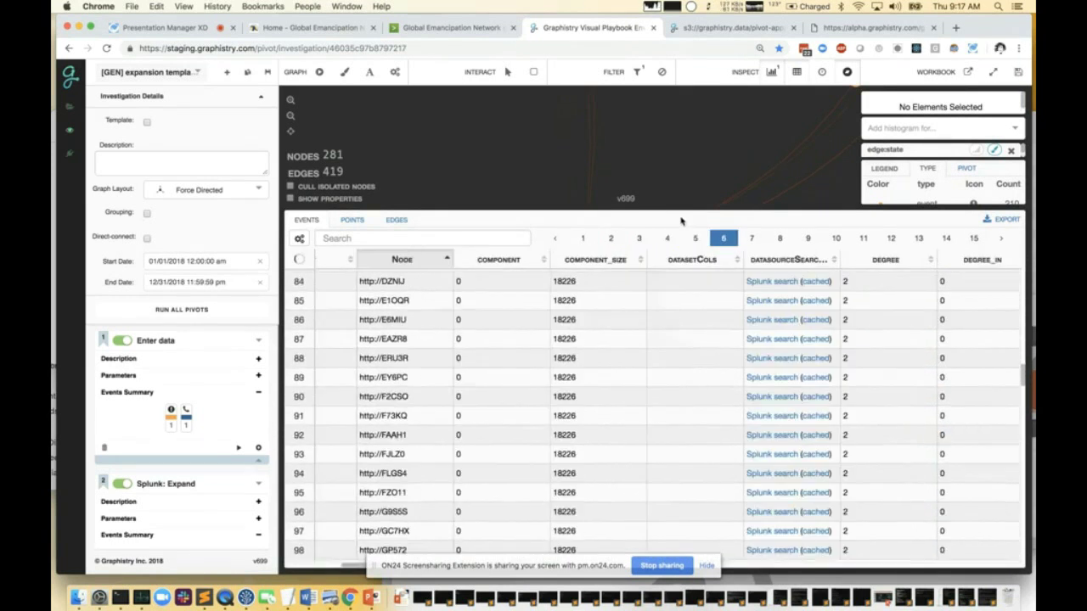
pyautogui.scroll(-1, 680, 221)
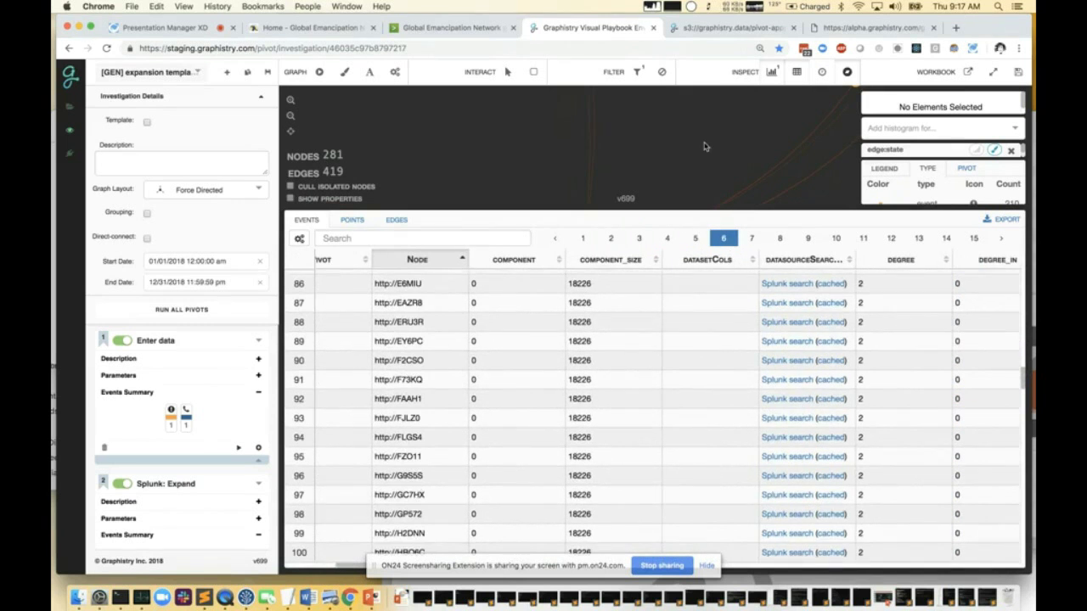
pyautogui.click(797, 73)
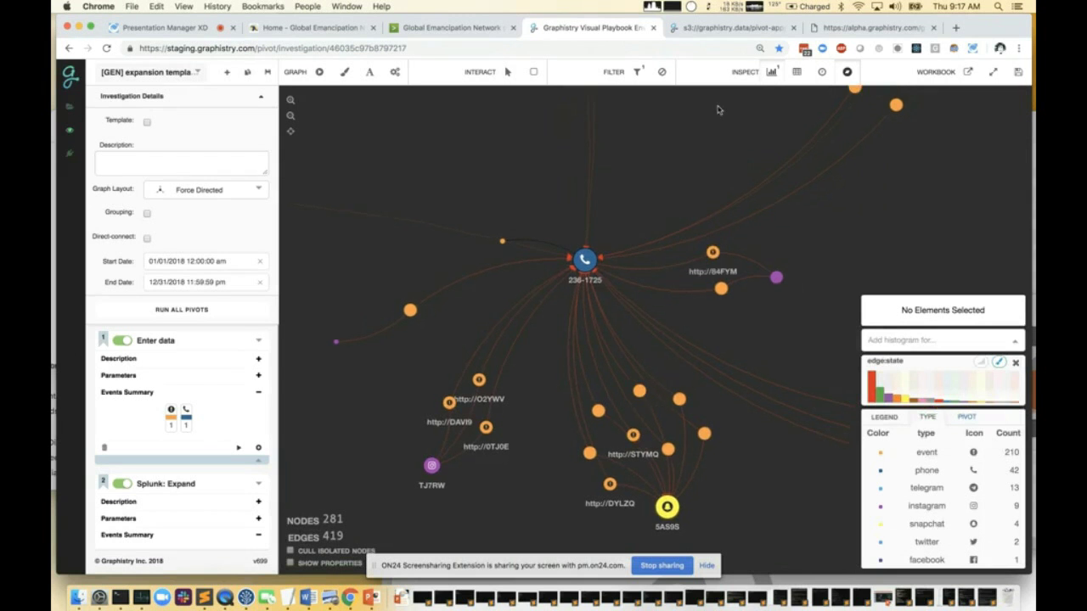
pyautogui.click(797, 71)
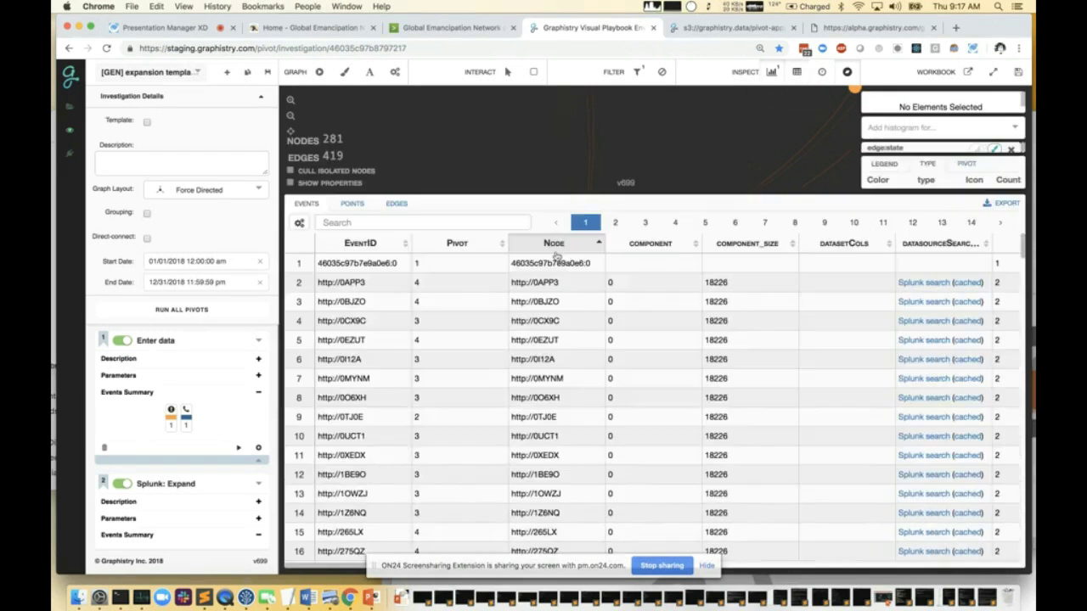
pyautogui.scroll(-1, 574, 411)
pyautogui.scroll(-15, 574, 410)
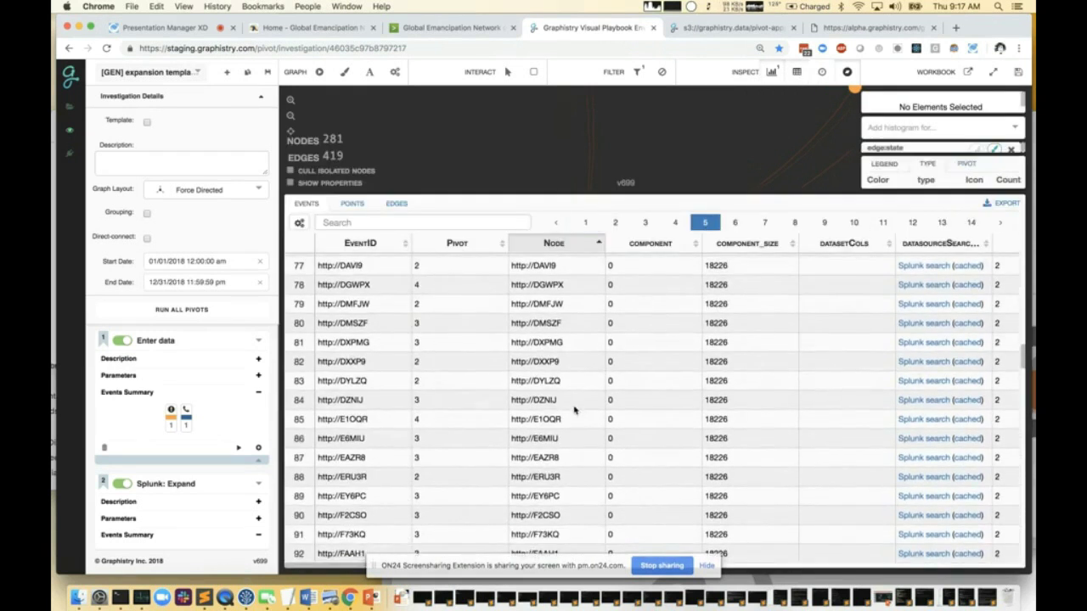
pyautogui.scroll(-4, 574, 410)
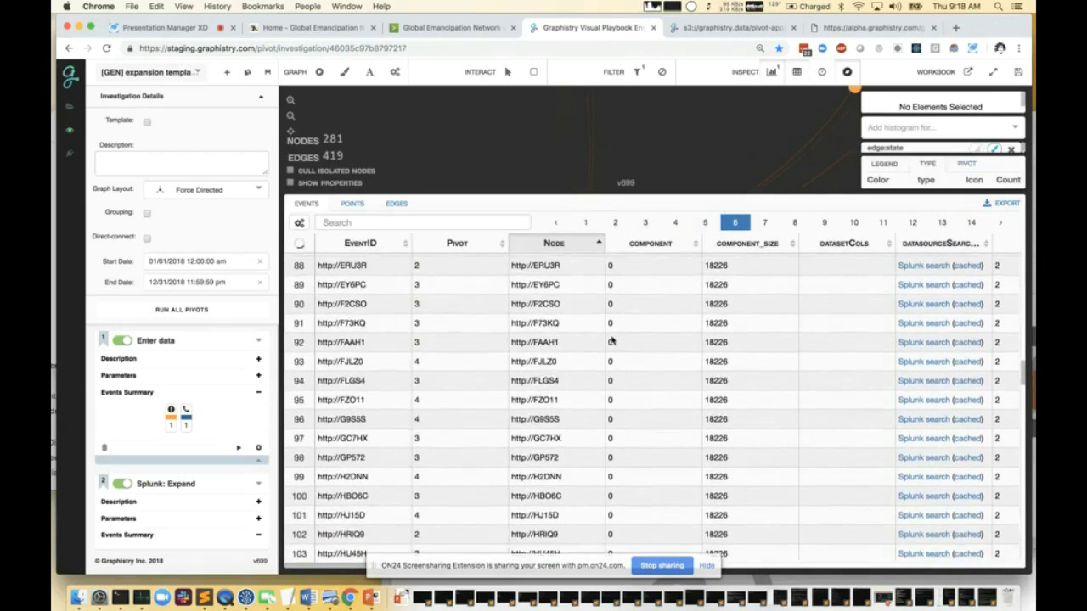
pyautogui.click(796, 71)
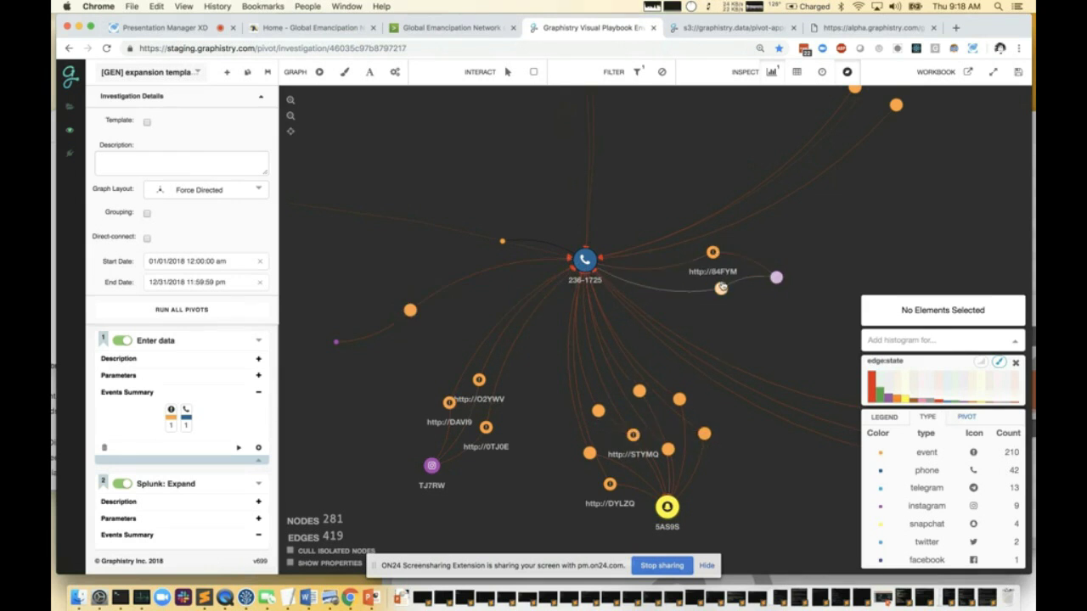
pyautogui.click(776, 277)
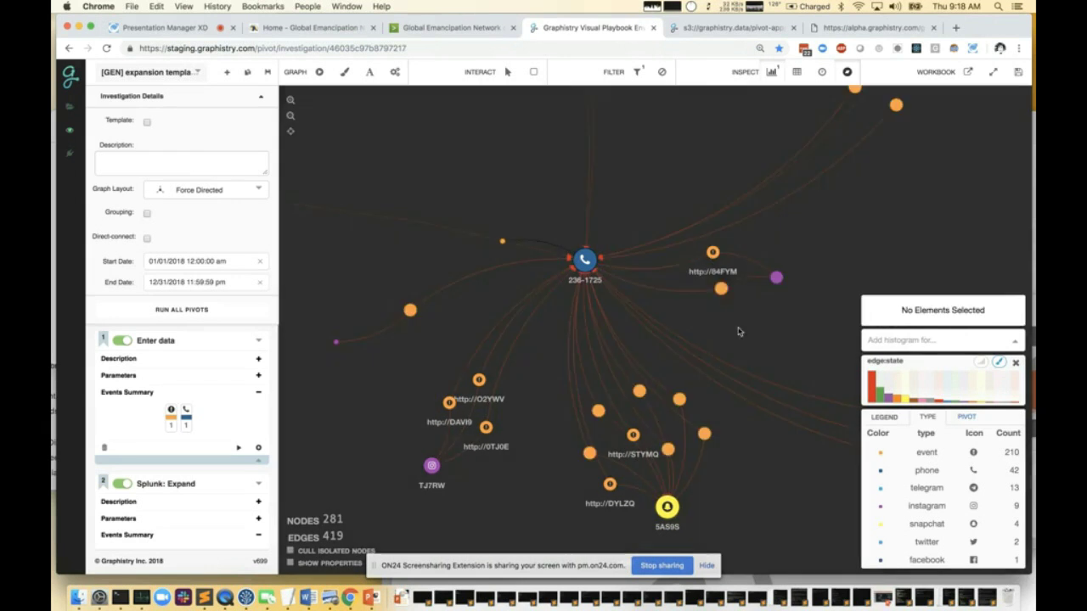
pyautogui.click(729, 296)
pyautogui.click(432, 466)
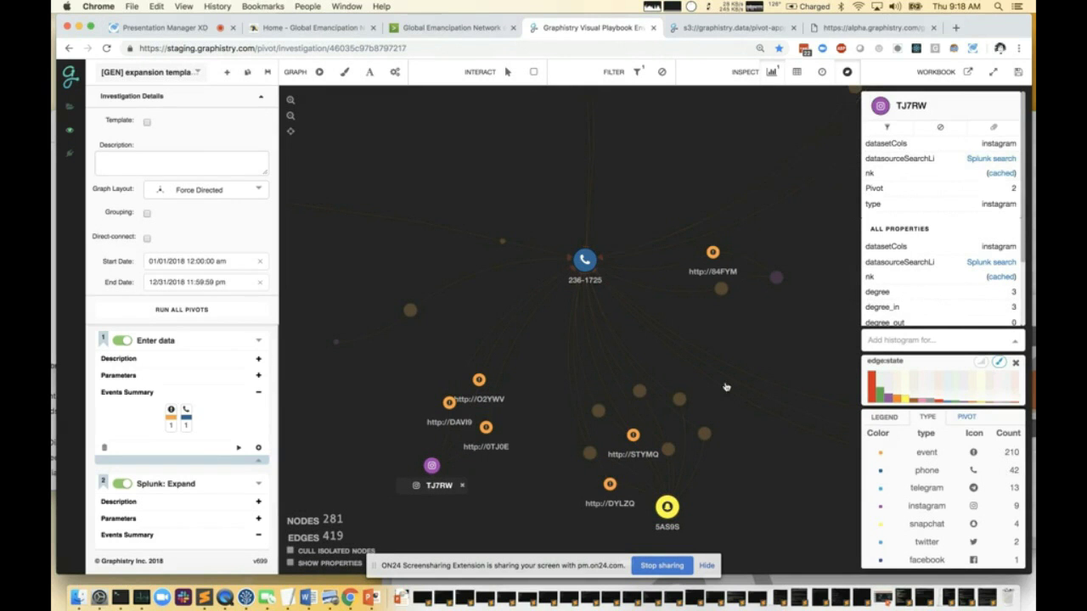
pyautogui.click(785, 343)
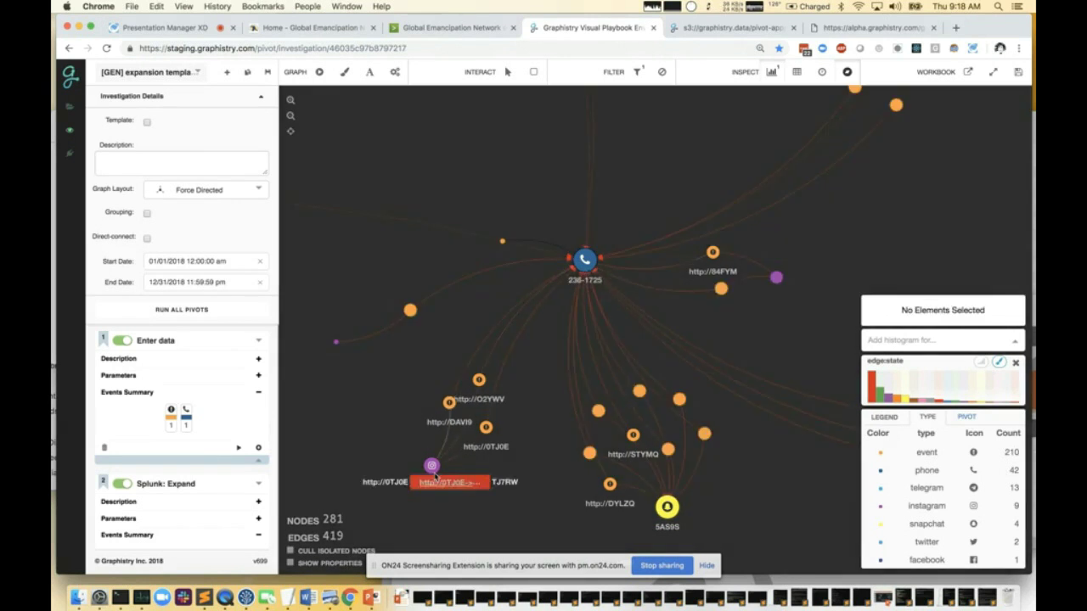
pyautogui.click(667, 501)
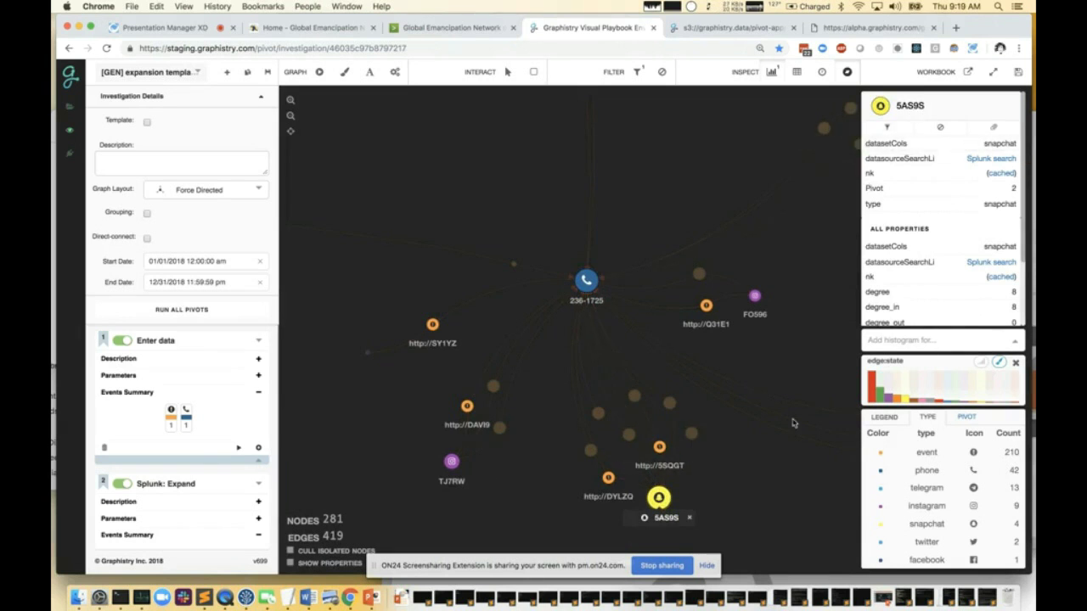
pyautogui.click(771, 454)
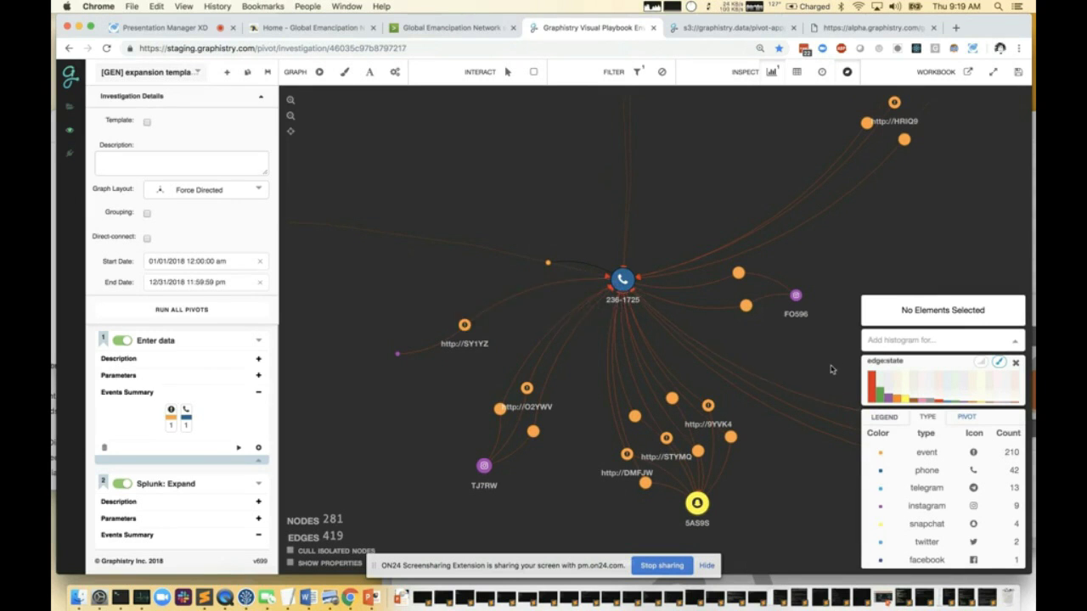
pyautogui.click(530, 294)
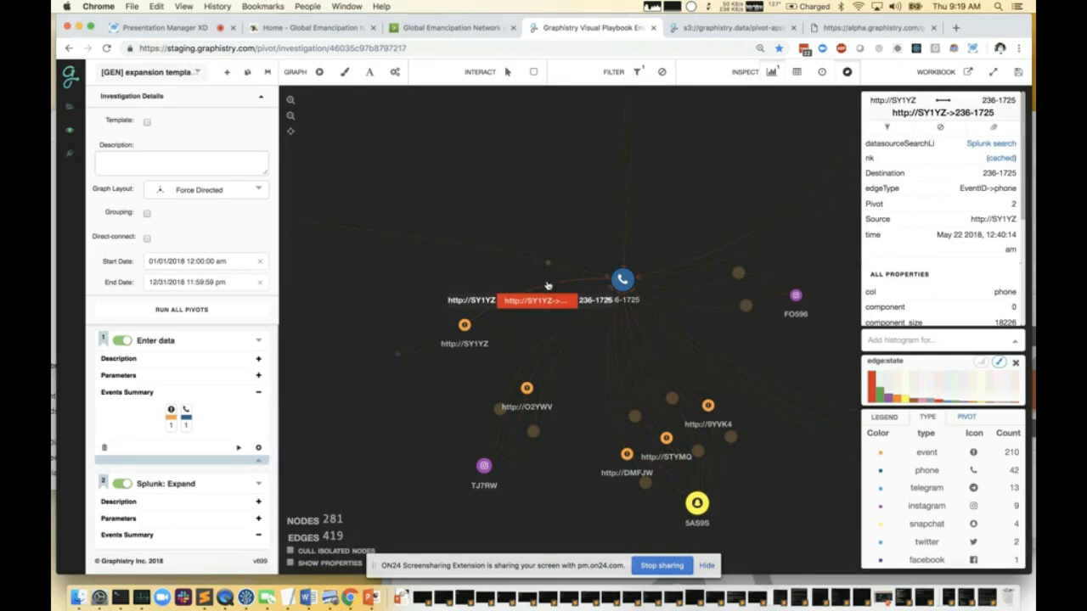
pyautogui.scroll(-5, 964, 213)
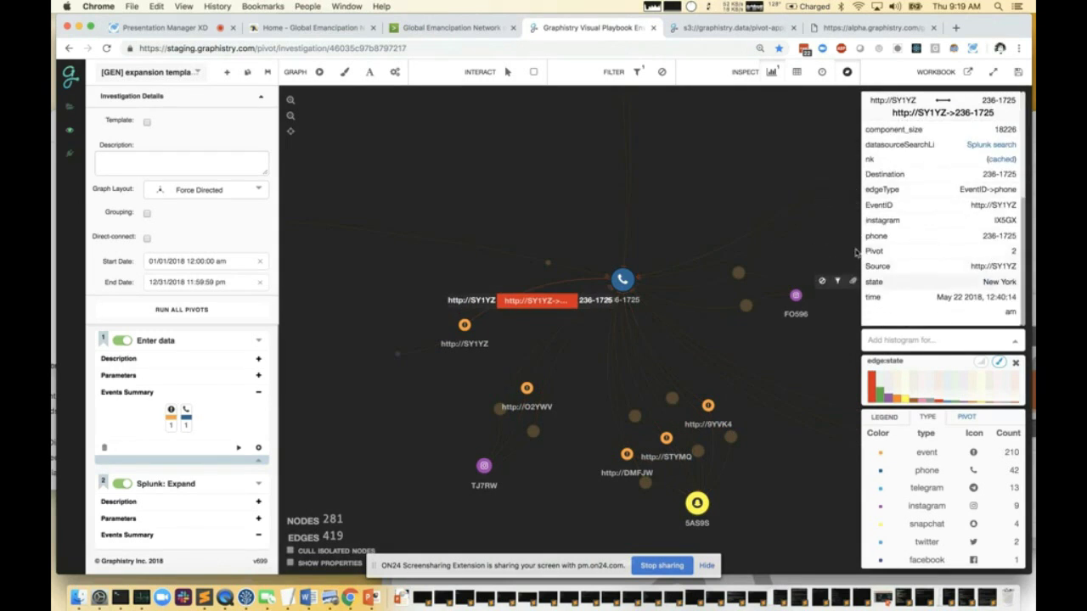
pyautogui.click(558, 217)
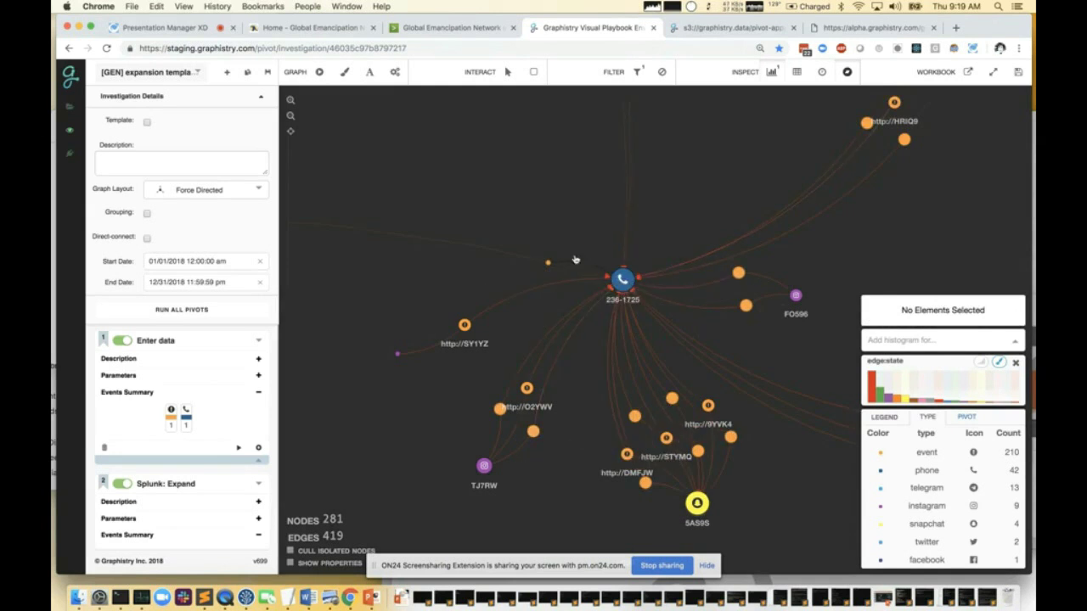
pyautogui.click(572, 266)
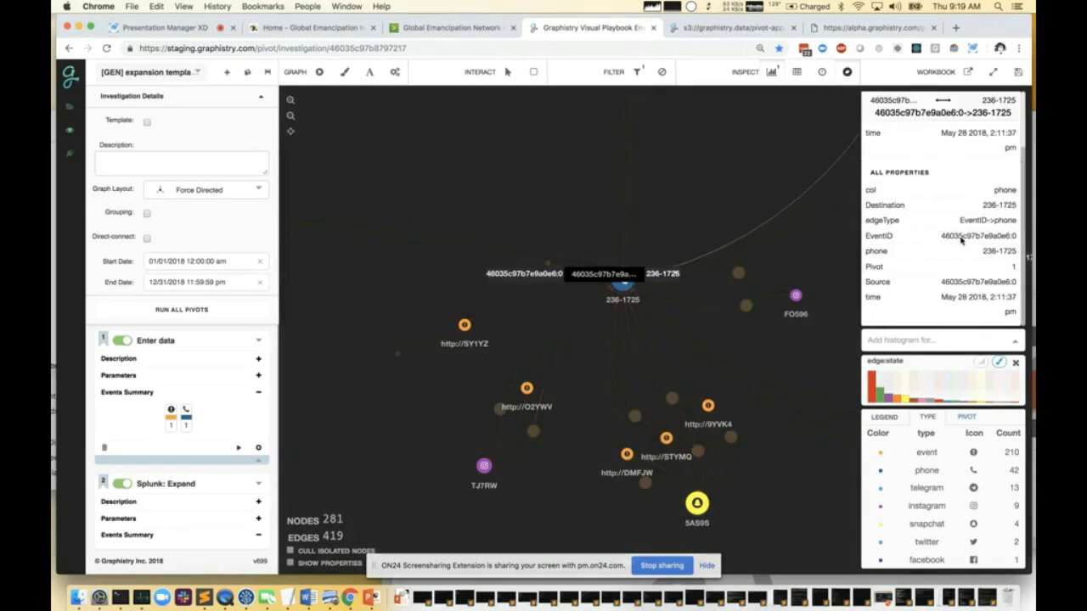
pyautogui.click(677, 217)
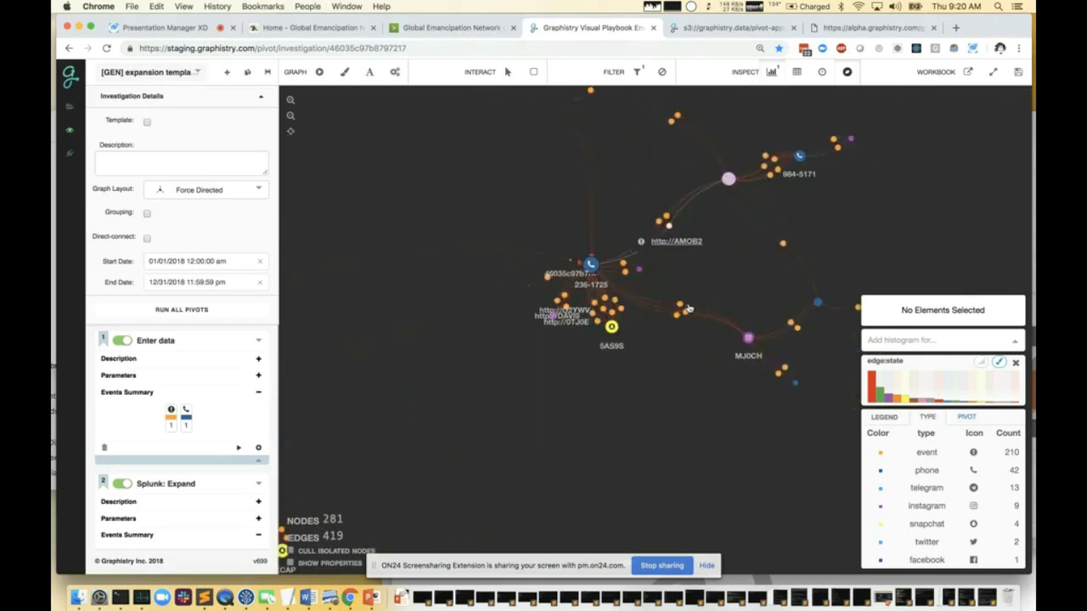
# Show the time histogram charting edge:time instead of point:time
pyautogui.click(824, 73)
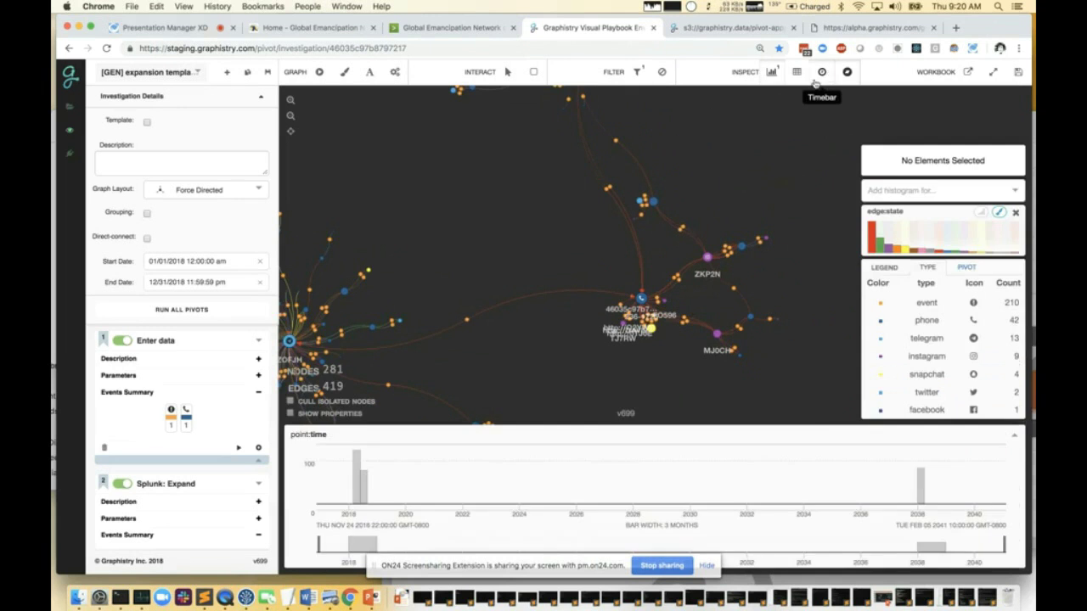
pyautogui.click(338, 432)
pyautogui.click(313, 414)
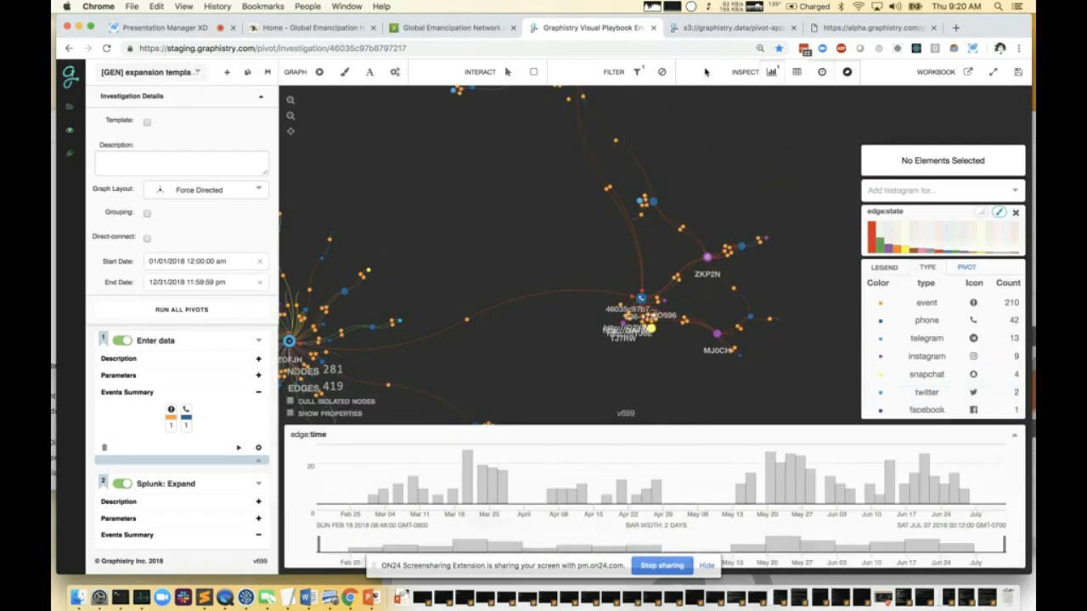
# Brush the nodes around the central phone and inspect the ZOFJH account's properties
pyautogui.click(533, 75)
pyautogui.moveTo(625, 278); pyautogui.dragTo(655, 313)
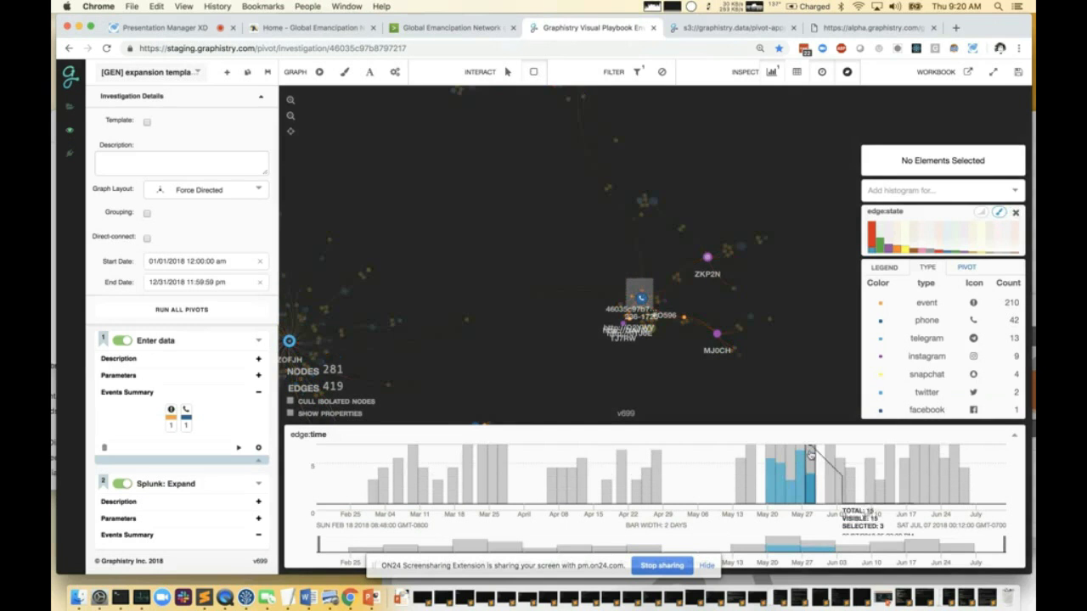
pyautogui.scroll(3, 810, 456)
pyautogui.scroll(2, 810, 456)
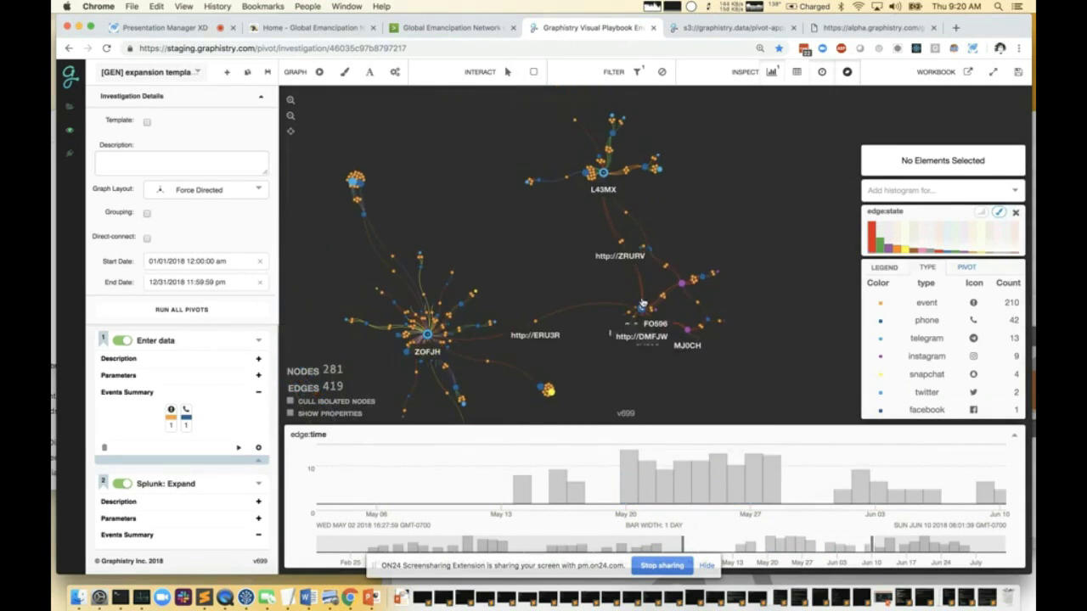
pyautogui.scroll(5, 441, 337)
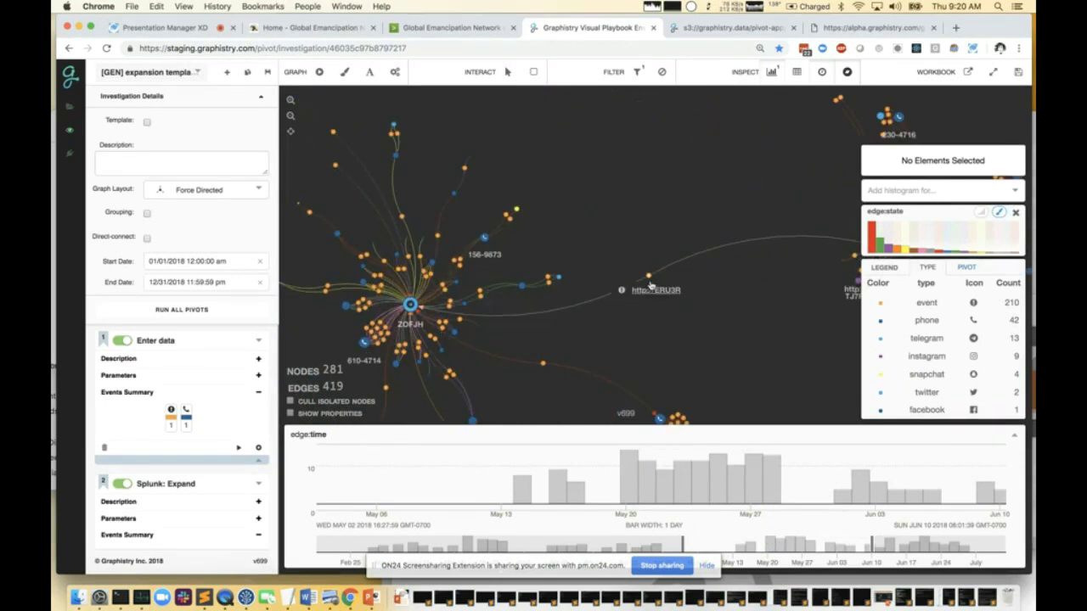
pyautogui.click(410, 304)
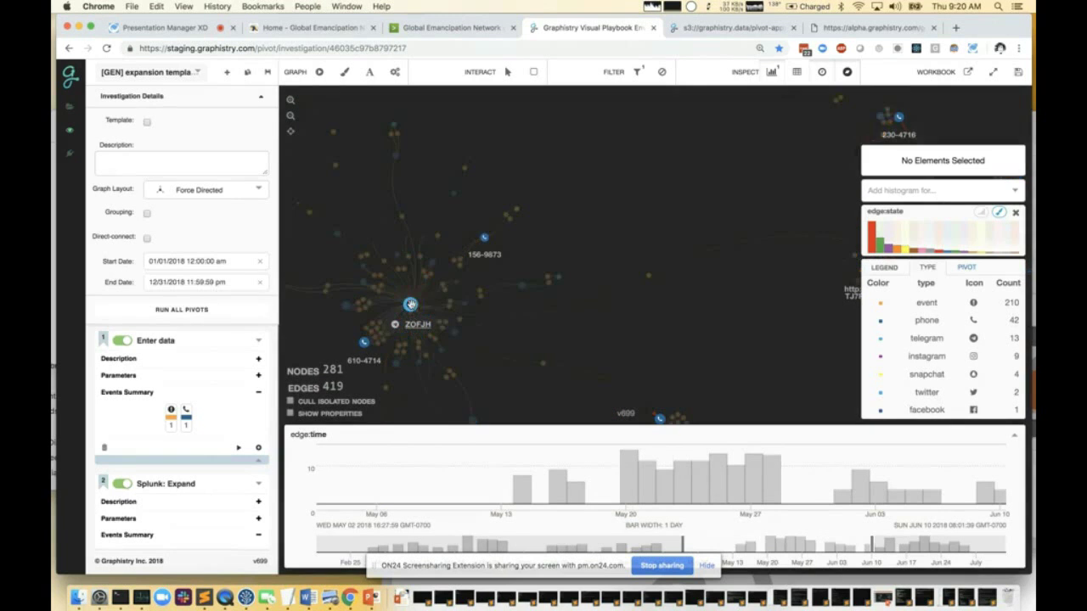
pyautogui.moveTo(963, 143)
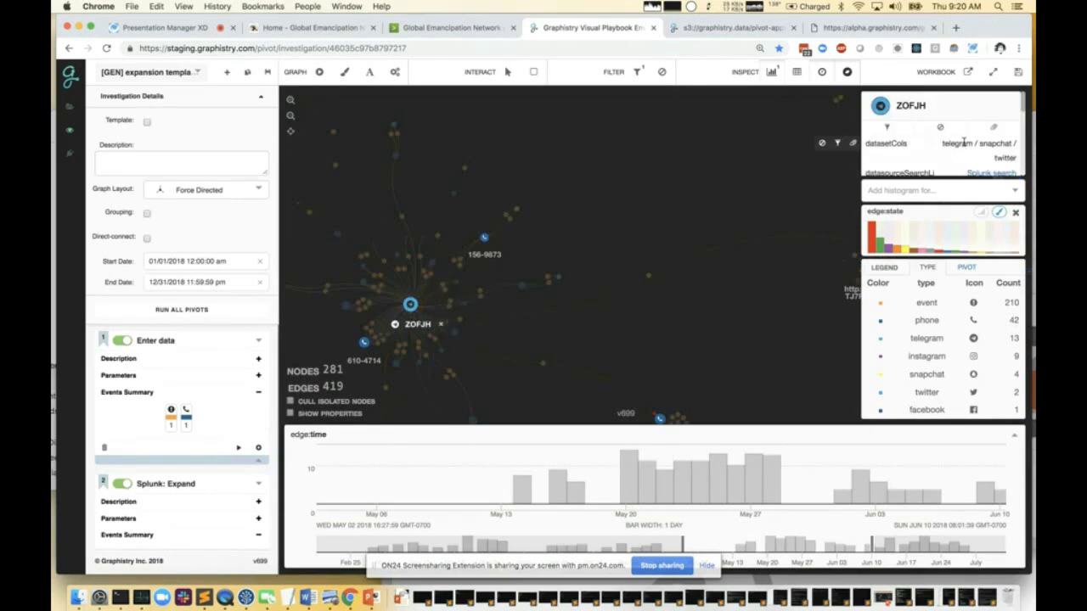
pyautogui.click(670, 223)
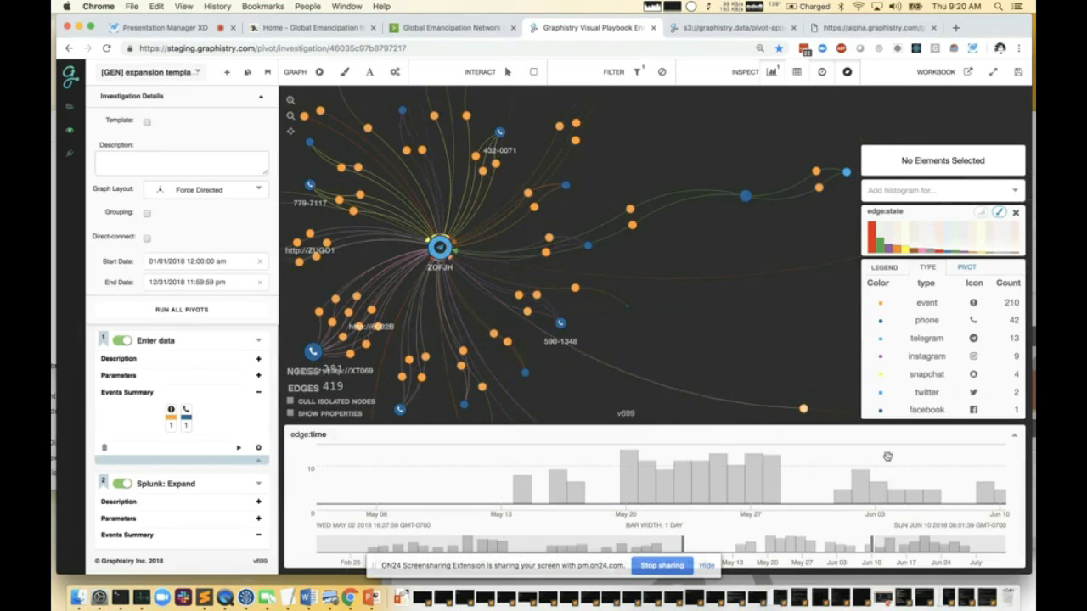
# Filter edges to about Jun 23–Jul 01, cull isolated nodes, then clear the time filter
pyautogui.moveTo(924, 462); pyautogui.dragTo(499, 487)
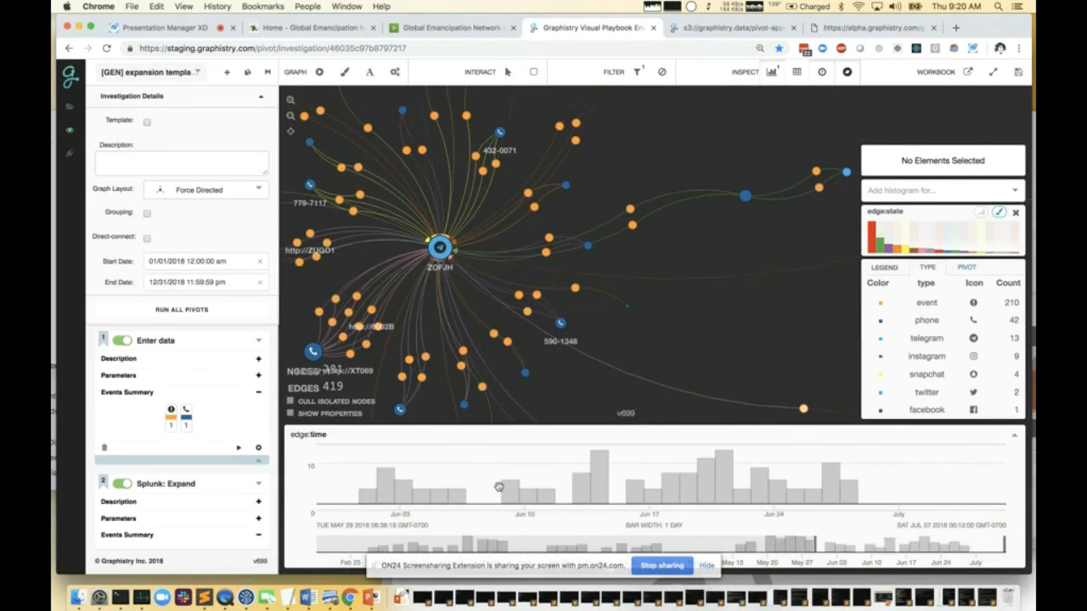
pyautogui.moveTo(864, 460); pyautogui.dragTo(758, 463)
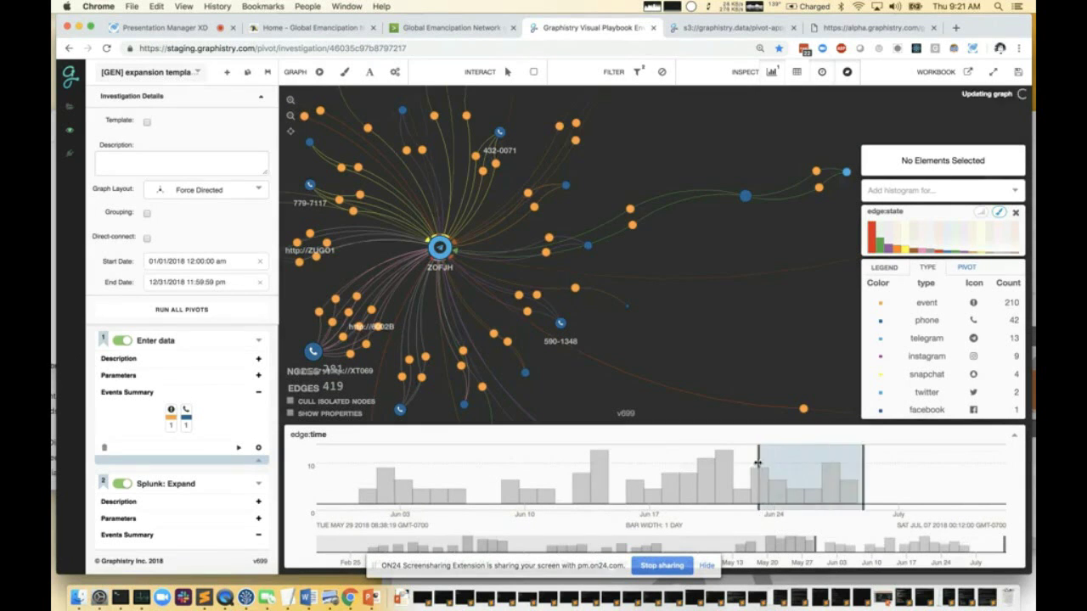
pyautogui.click(311, 403)
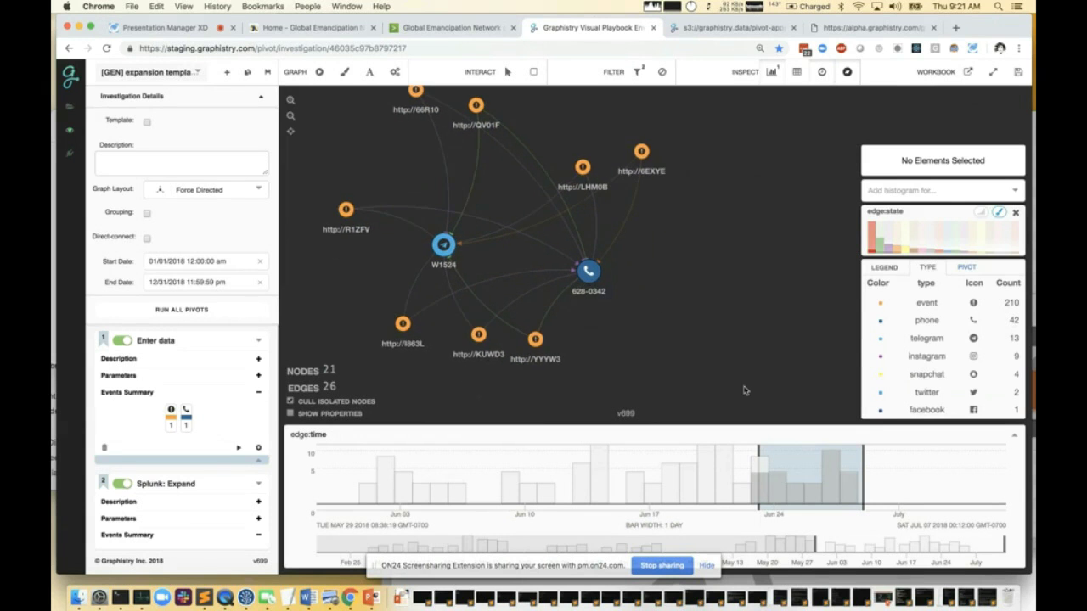
pyautogui.click(803, 450)
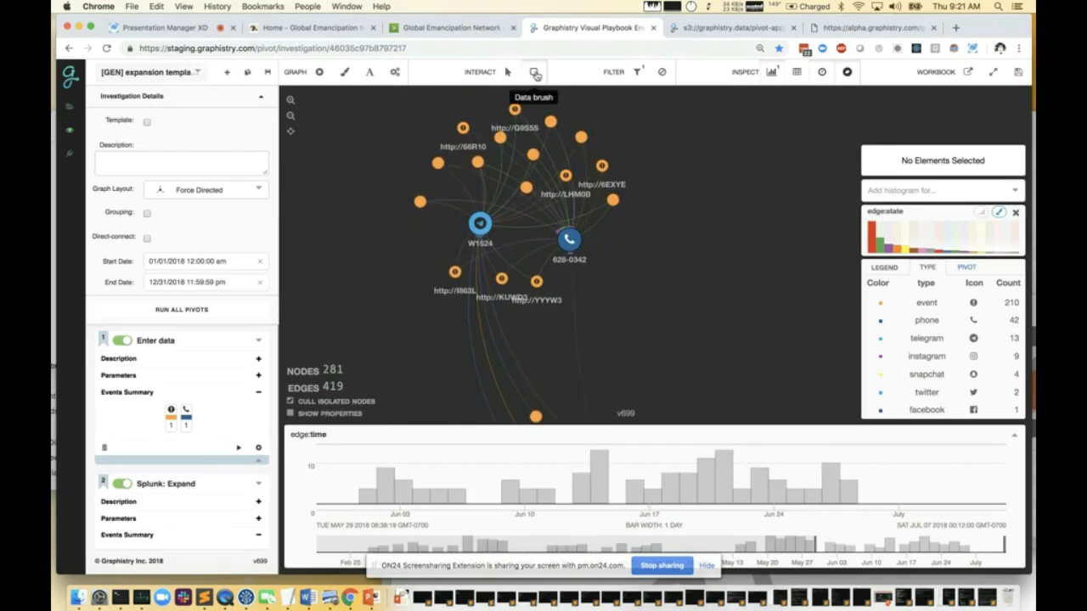
pyautogui.moveTo(451, 199); pyautogui.dragTo(595, 271)
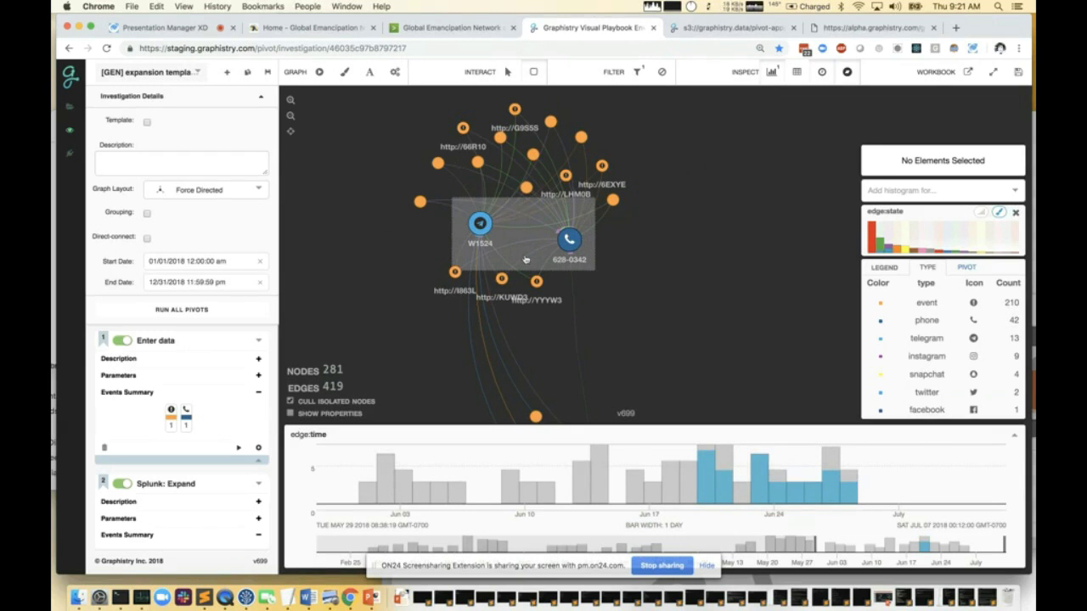
pyautogui.click(590, 214)
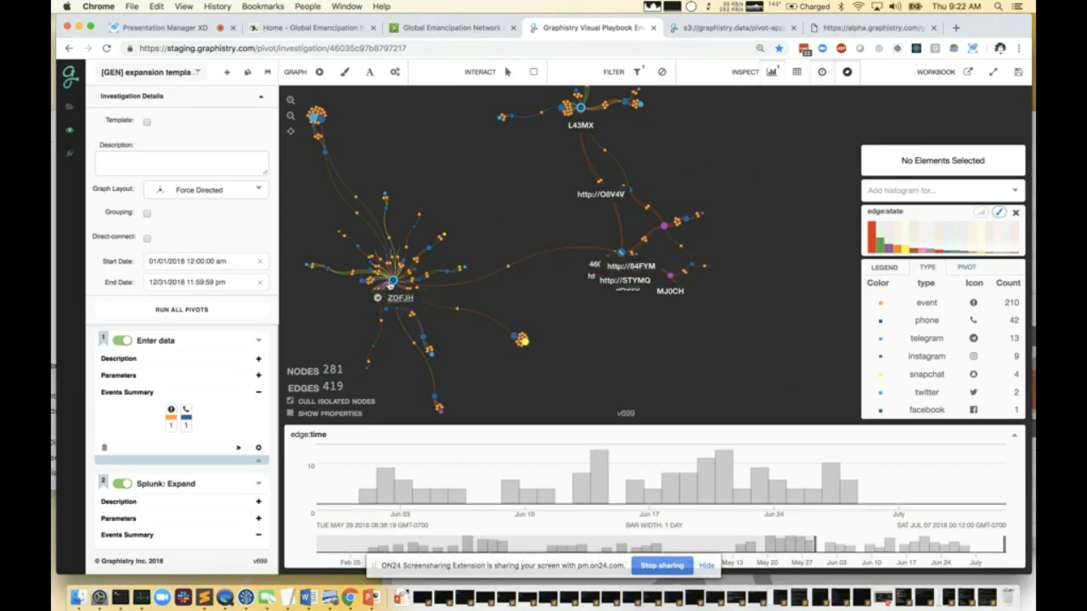
pyautogui.moveTo(393, 283); pyautogui.dragTo(498, 359)
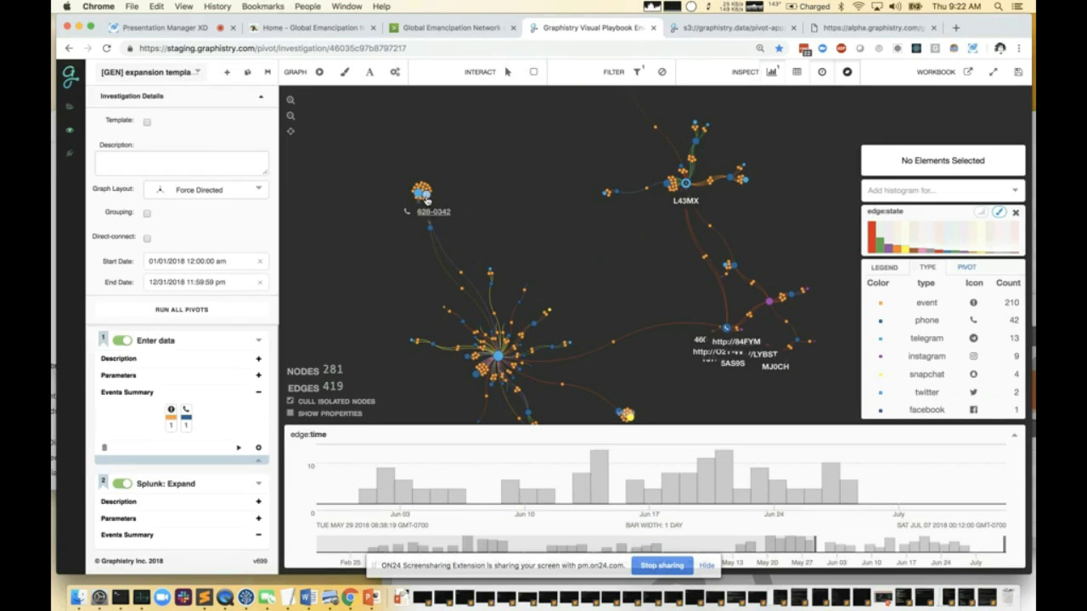
pyautogui.click(449, 28)
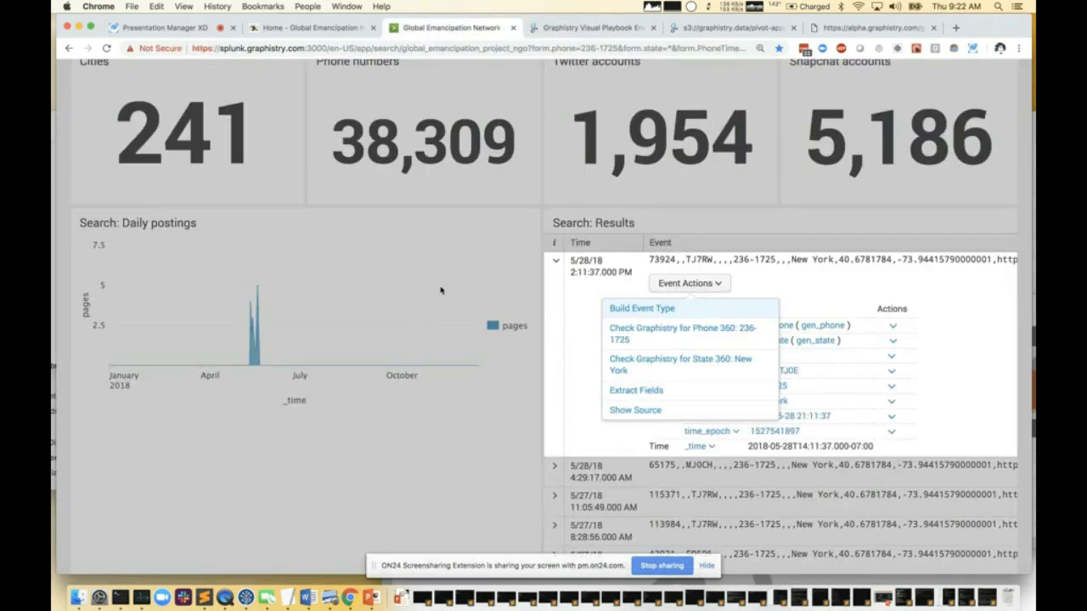
pyautogui.scroll(-5, 441, 291)
pyautogui.scroll(-1, 441, 290)
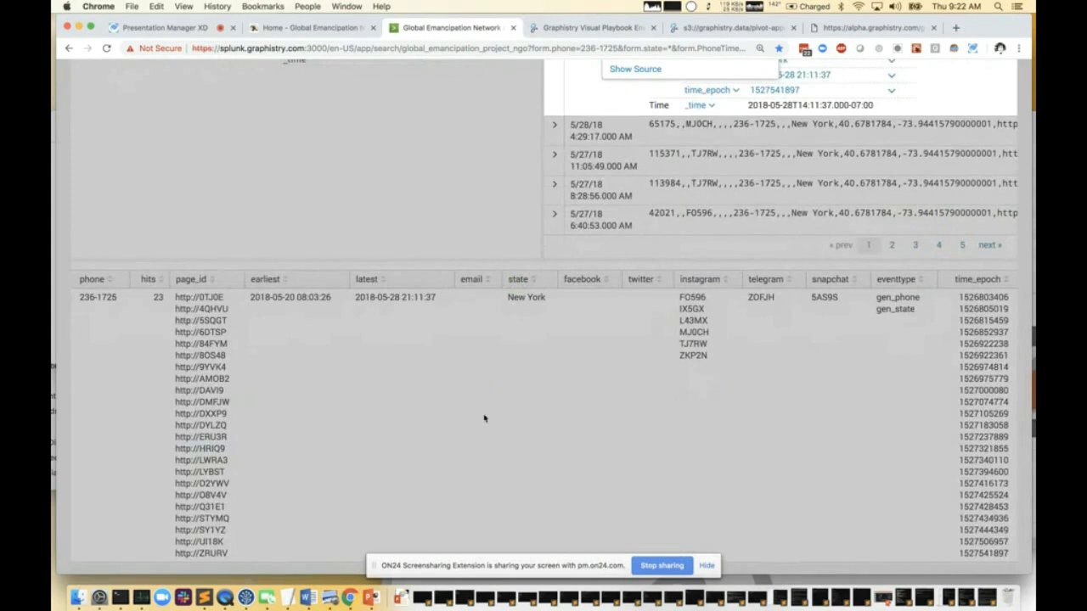
pyautogui.scroll(8, 671, 540)
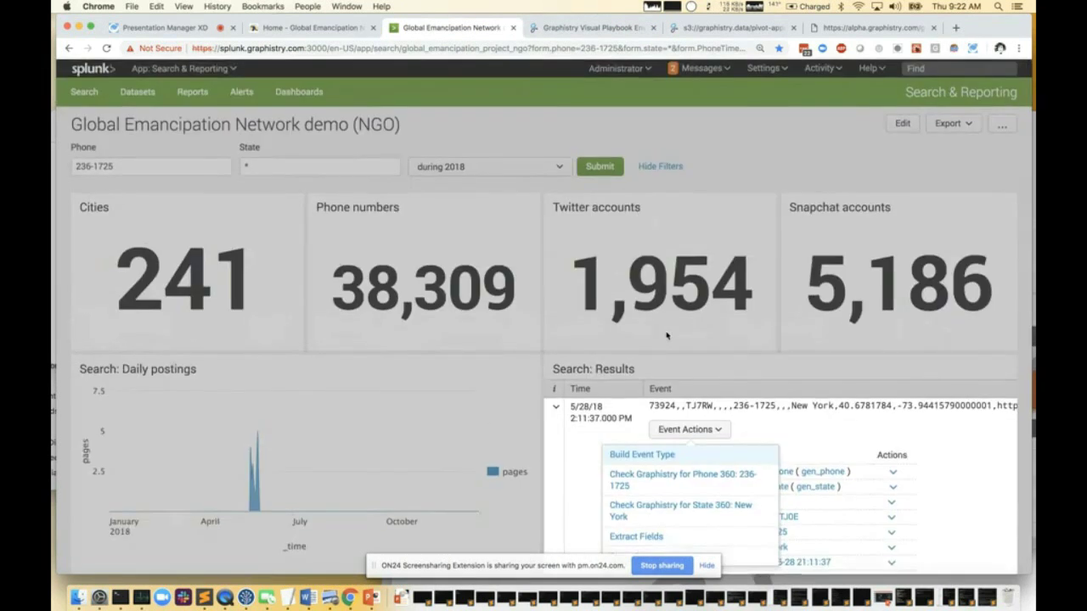
pyautogui.click(661, 566)
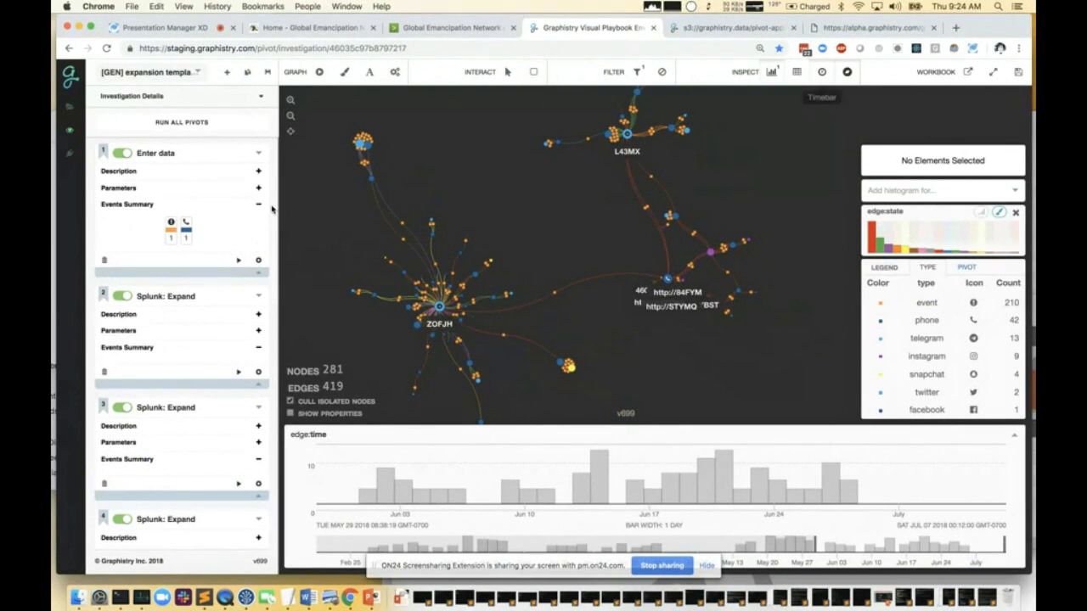
pyautogui.scroll(-3, 270, 212)
pyautogui.scroll(3, 270, 212)
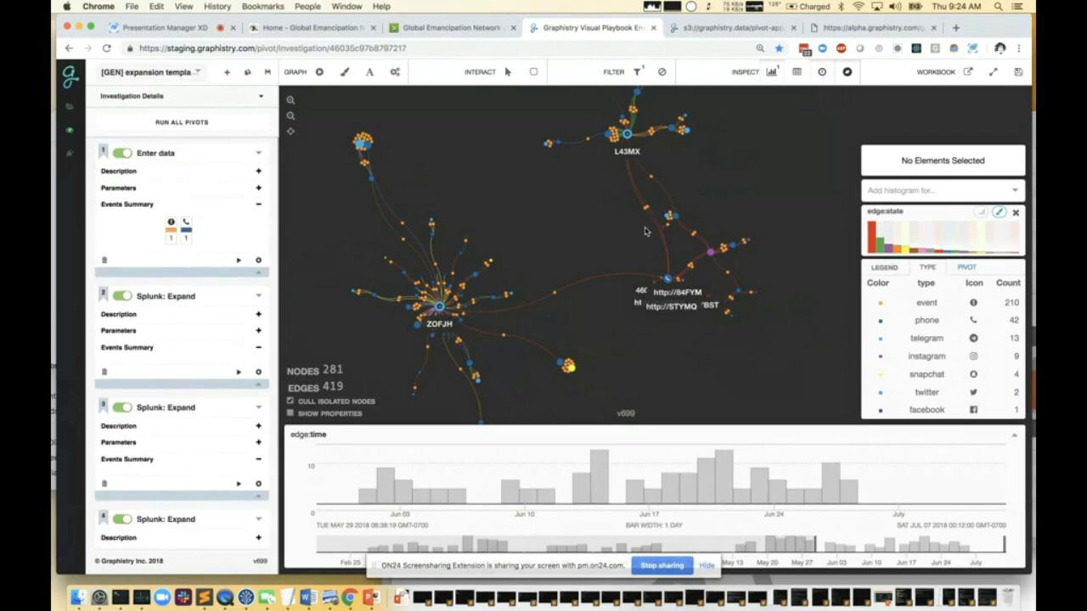
pyautogui.click(826, 78)
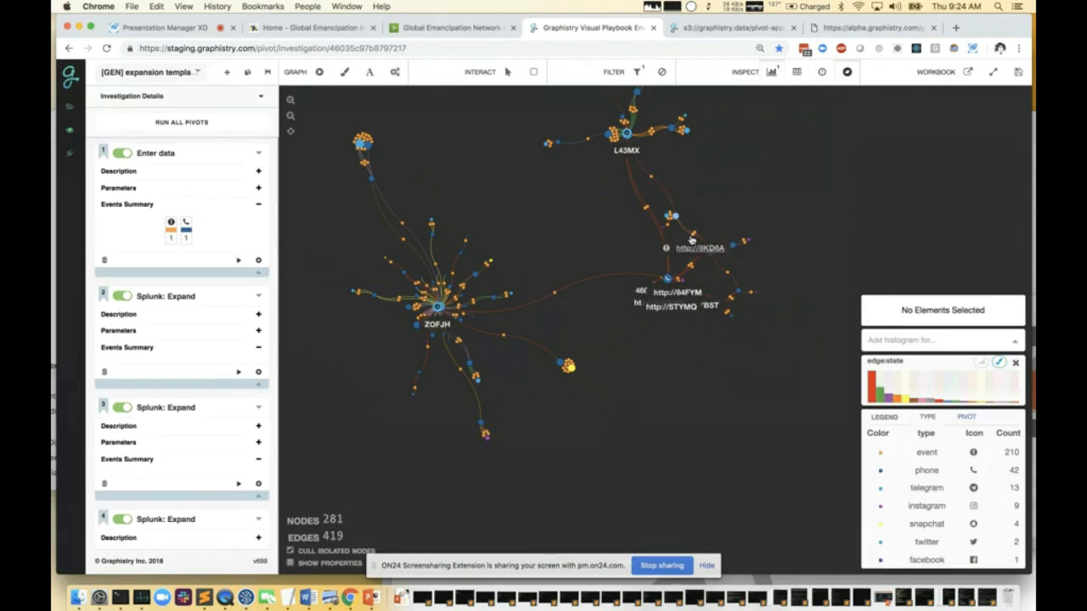
pyautogui.scroll(10, 689, 241)
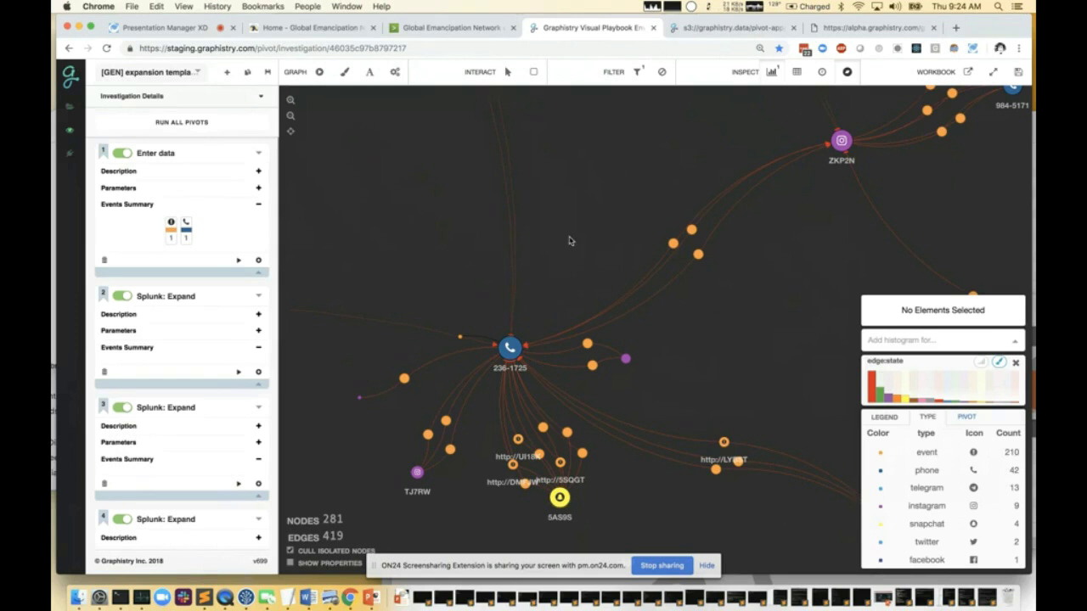
pyautogui.moveTo(514, 358); pyautogui.dragTo(590, 294)
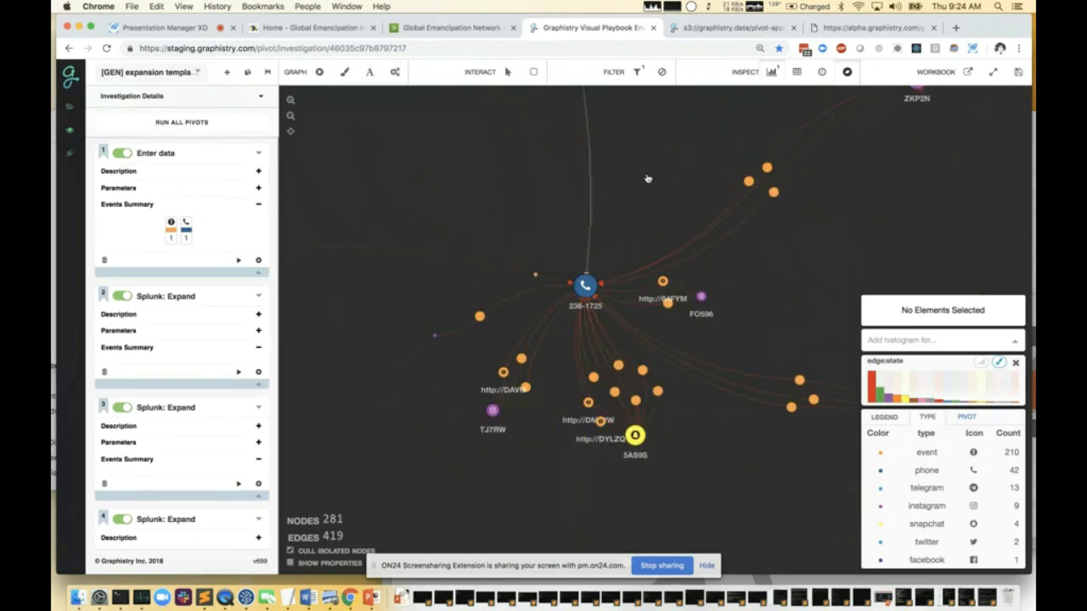
pyautogui.click(586, 287)
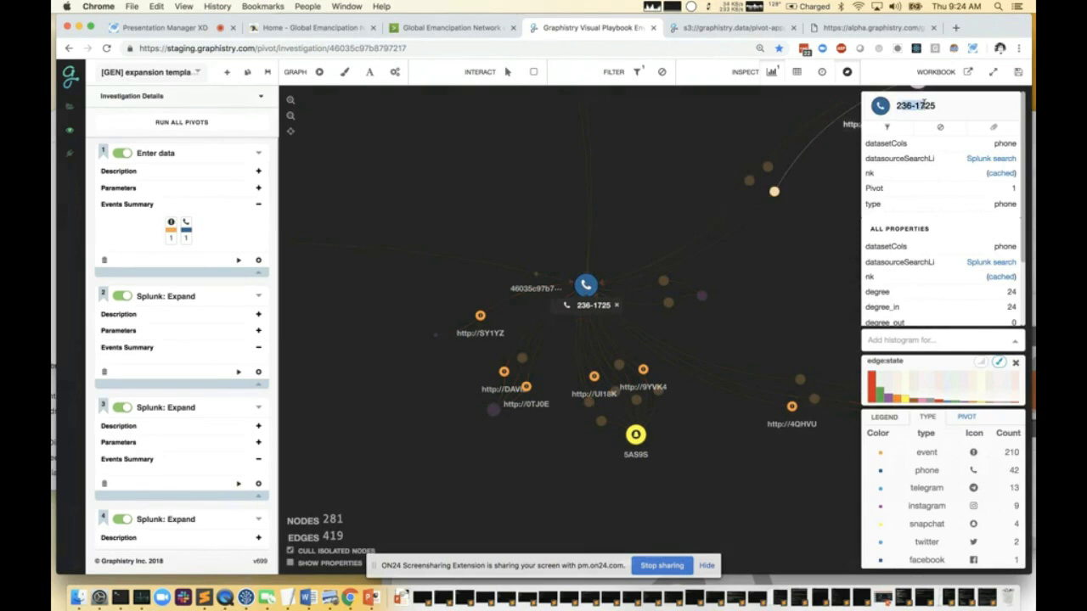
pyautogui.click(598, 211)
pyautogui.click(631, 203)
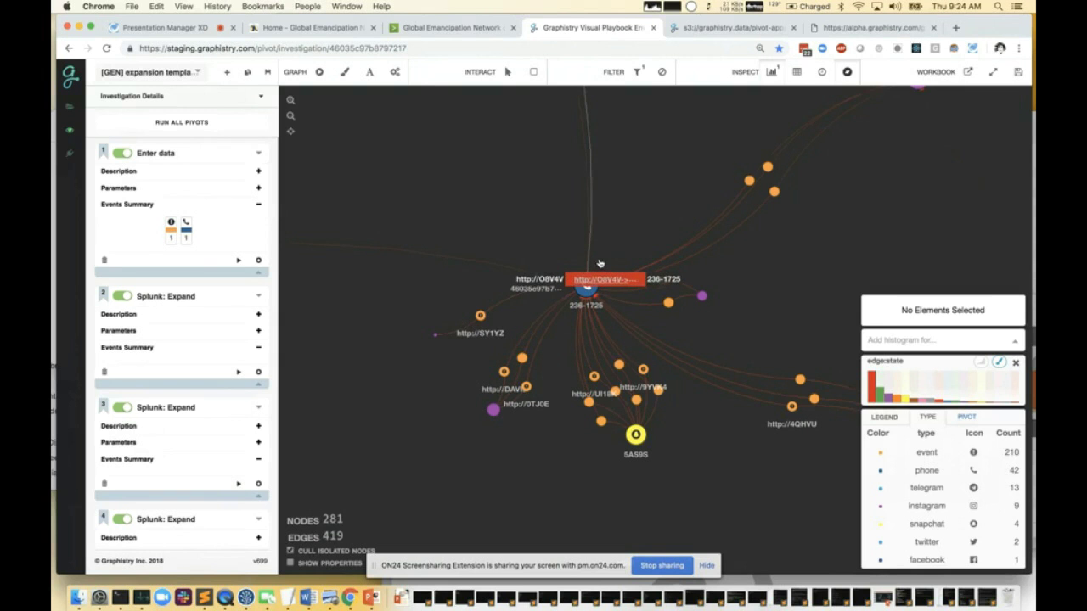
# Shift the graph view slightly left and return to the Splunk dashboard
pyautogui.scroll(-3, 153, 389)
pyautogui.scroll(3, 155, 392)
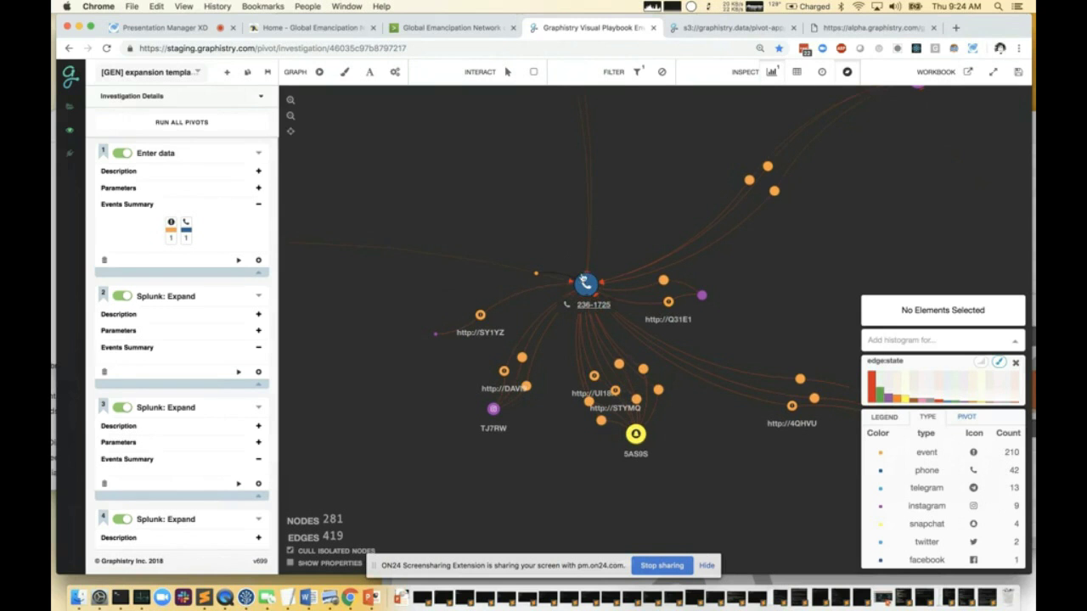
pyautogui.scroll(-3, 257, 364)
pyautogui.scroll(3, 258, 364)
pyautogui.moveTo(545, 224); pyautogui.dragTo(518, 227)
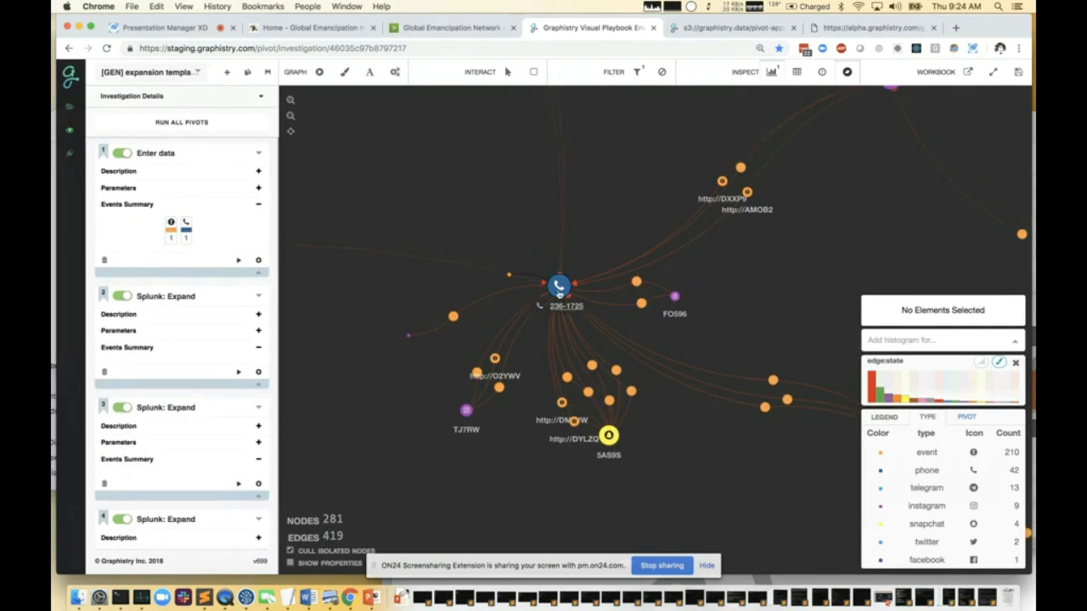
pyautogui.click(425, 25)
pyautogui.scroll(-3, 654, 314)
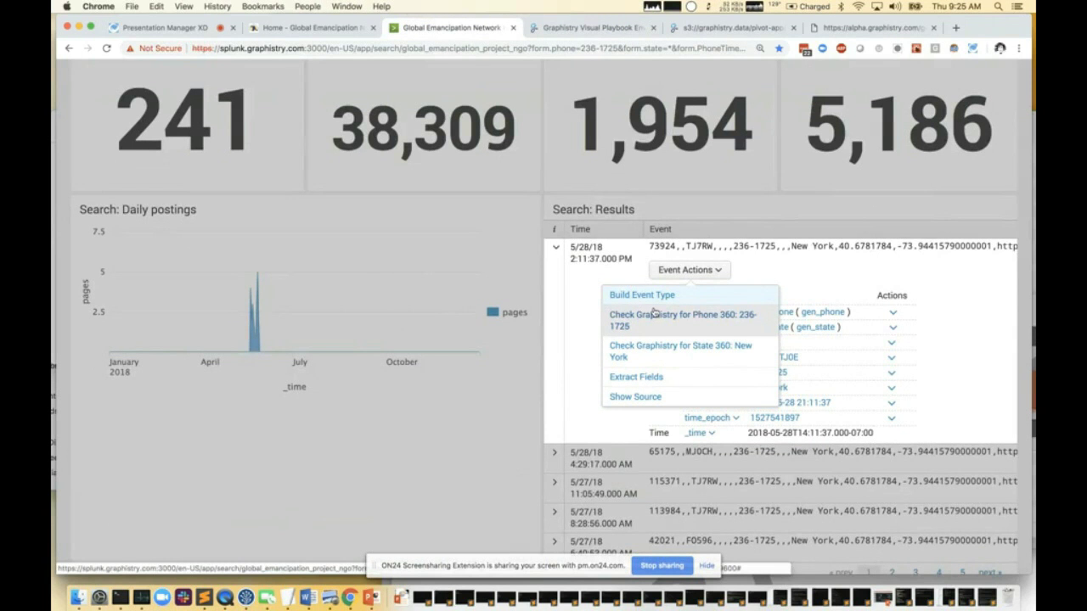
pyautogui.click(715, 321)
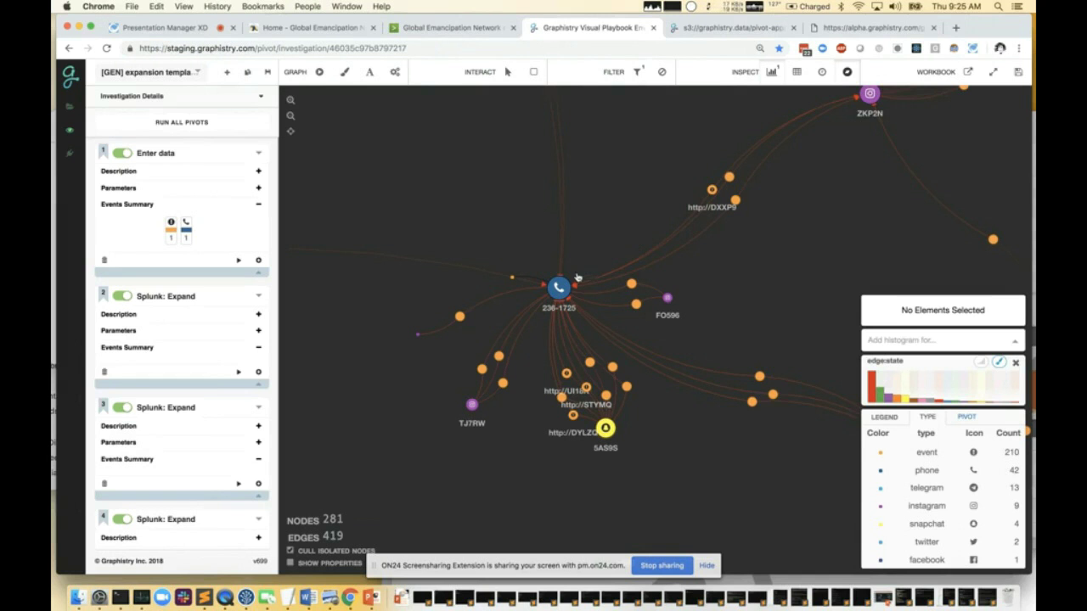
# Color nodes by pivot step, giving 2, 31, 148 and 100 nodes for pivots 1–4
pyautogui.scroll(-3, 195, 338)
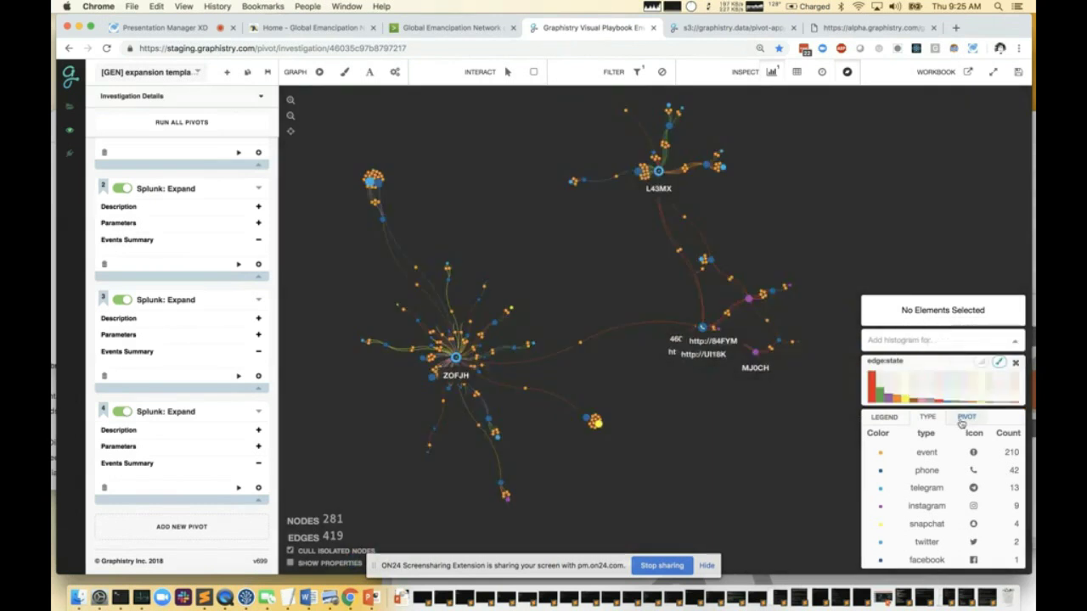
pyautogui.click(999, 362)
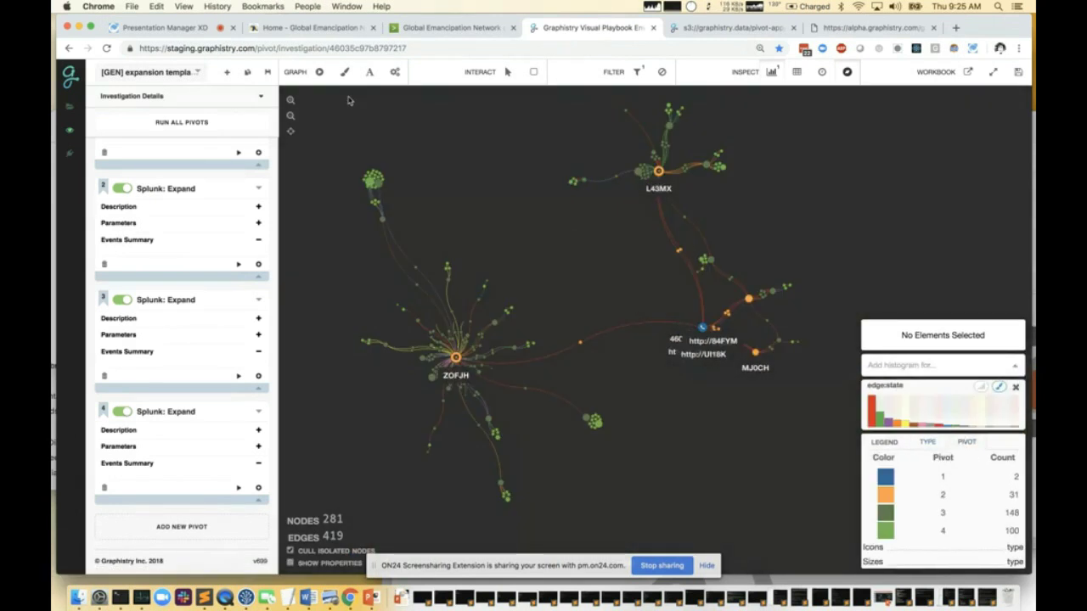
# Switch off the Show toggle in the label settings to hide node names
pyautogui.click(345, 75)
pyautogui.click(369, 72)
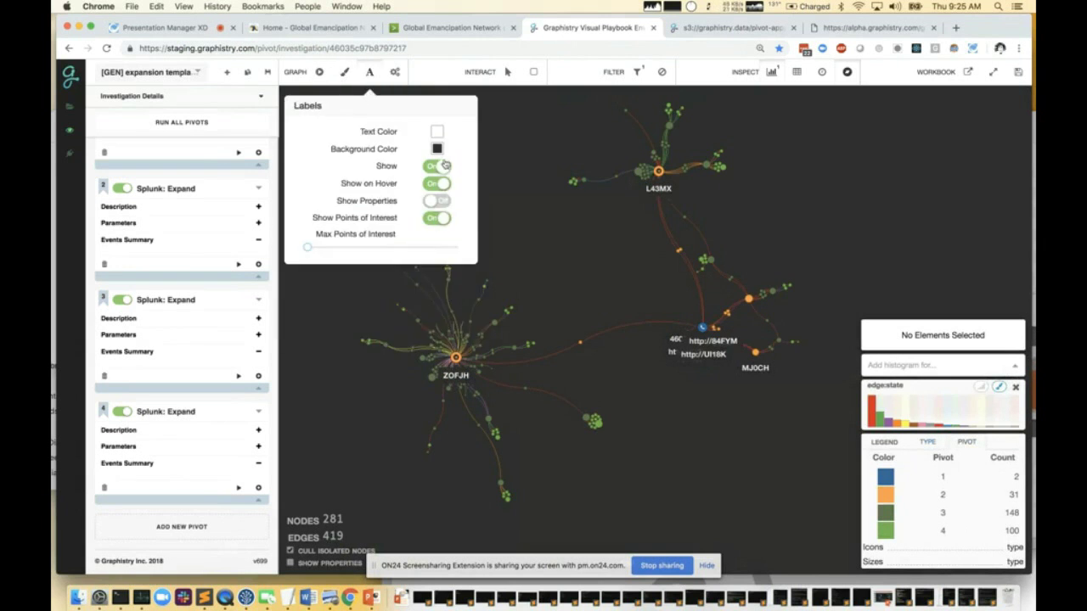
pyautogui.click(439, 167)
pyautogui.click(369, 72)
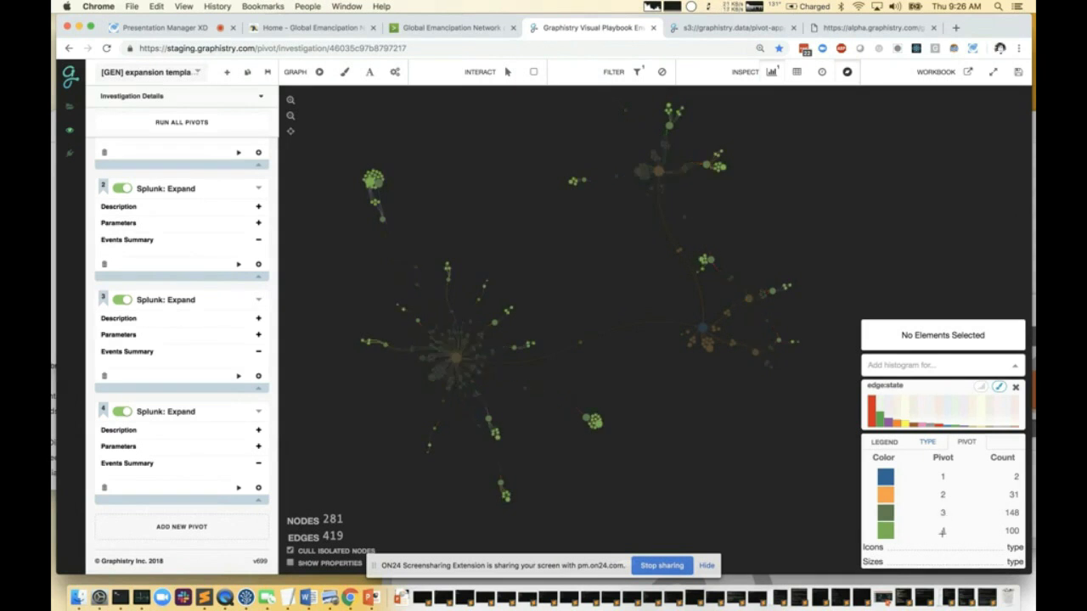
# Zoom and pan around the graph, then stop sharing to return to the slides
pyautogui.scroll(5, 344, 137)
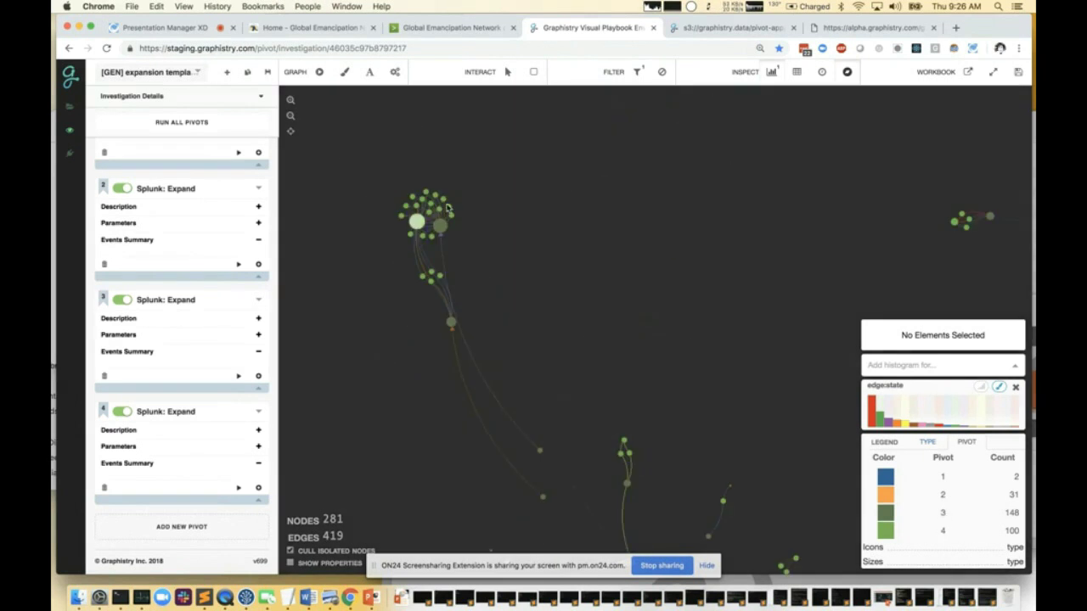
pyautogui.scroll(3, 225, 294)
pyautogui.scroll(-3, 213, 298)
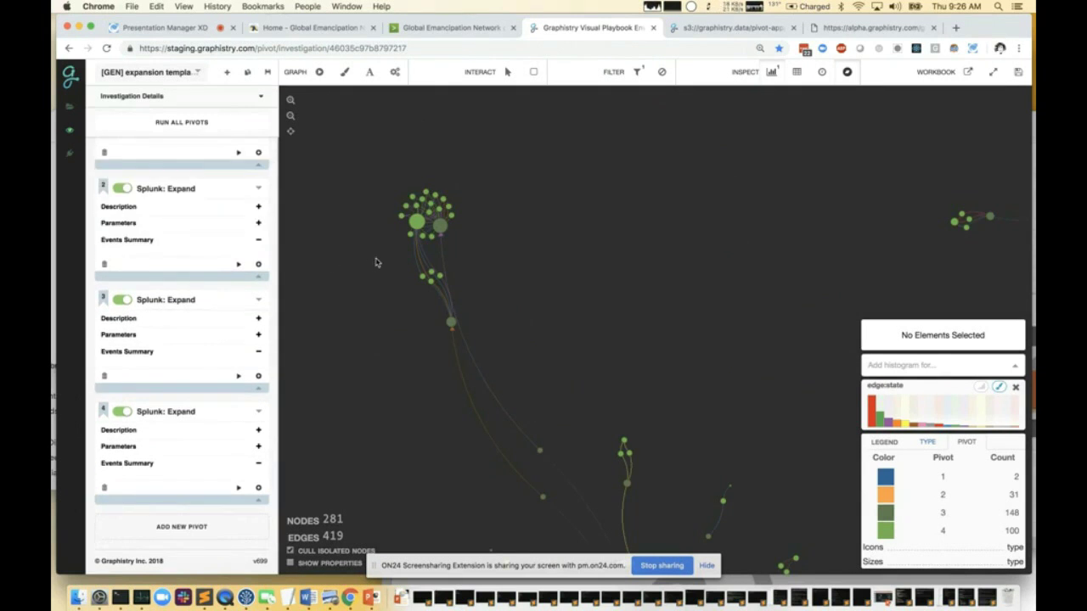
pyautogui.moveTo(377, 263); pyautogui.dragTo(354, 262)
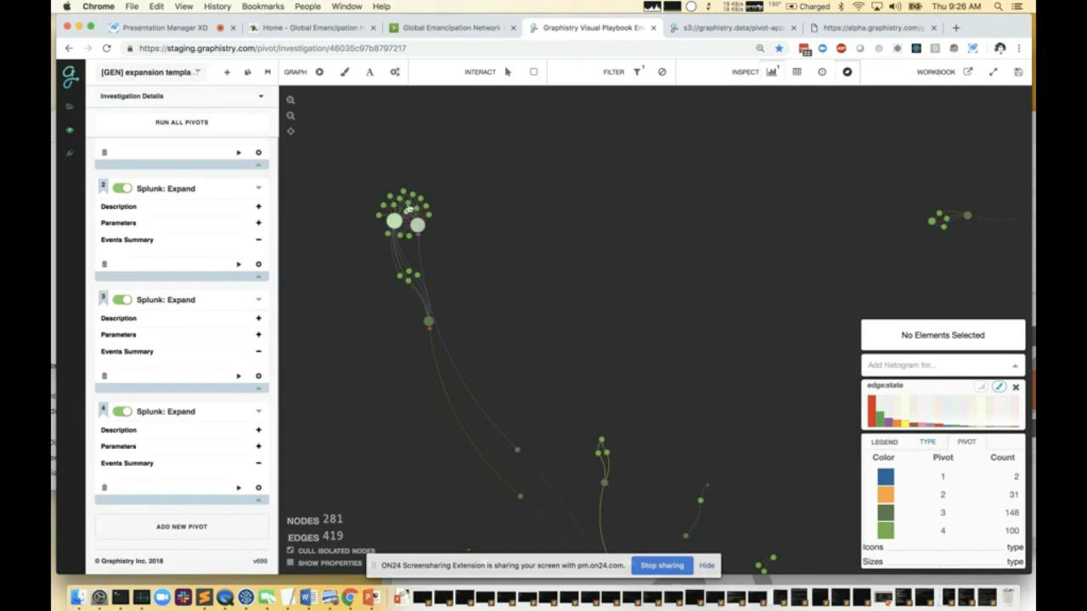
pyautogui.scroll(3, 213, 284)
pyautogui.scroll(-3, 228, 255)
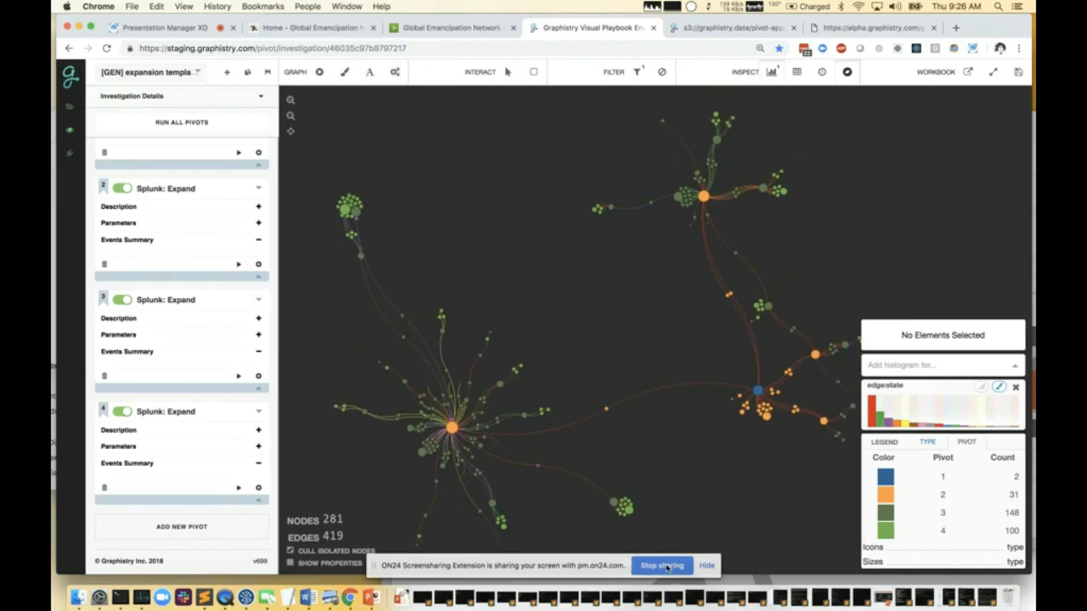
pyautogui.click(667, 566)
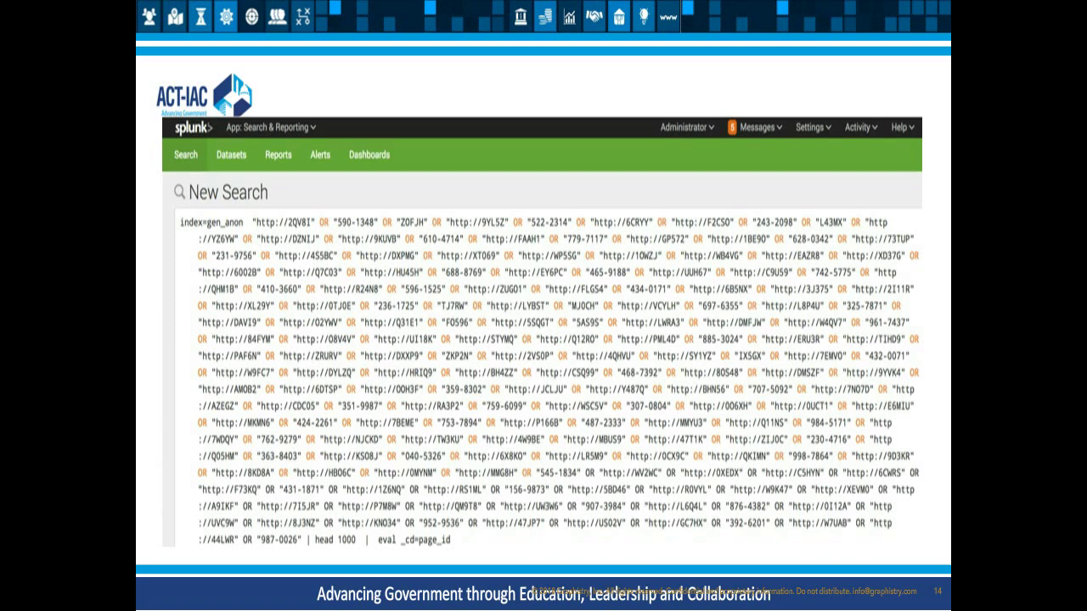